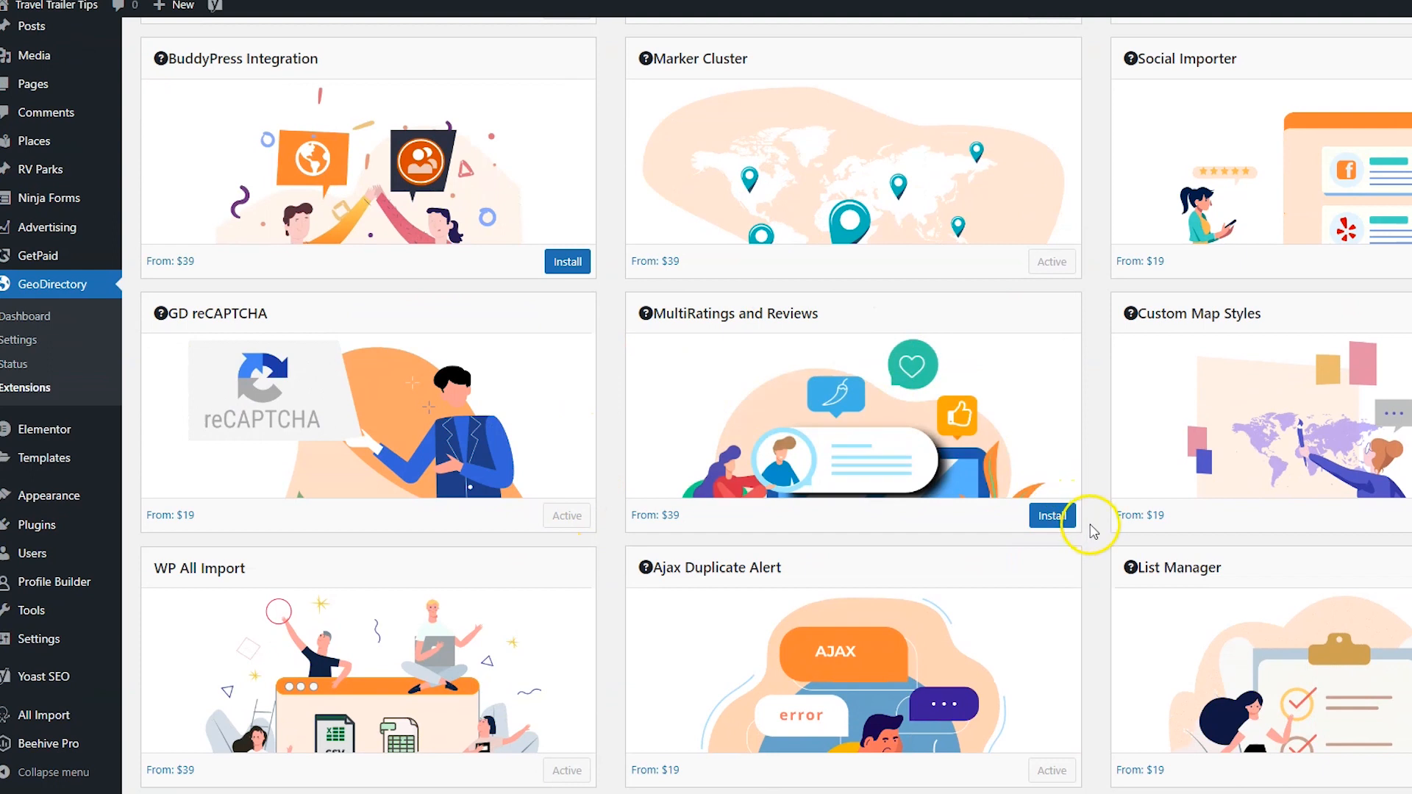
# Install and activate the MultiRatings and Reviews extension, and open the GeoDirectory Multiratings settings.
pyautogui.click(1059, 524)
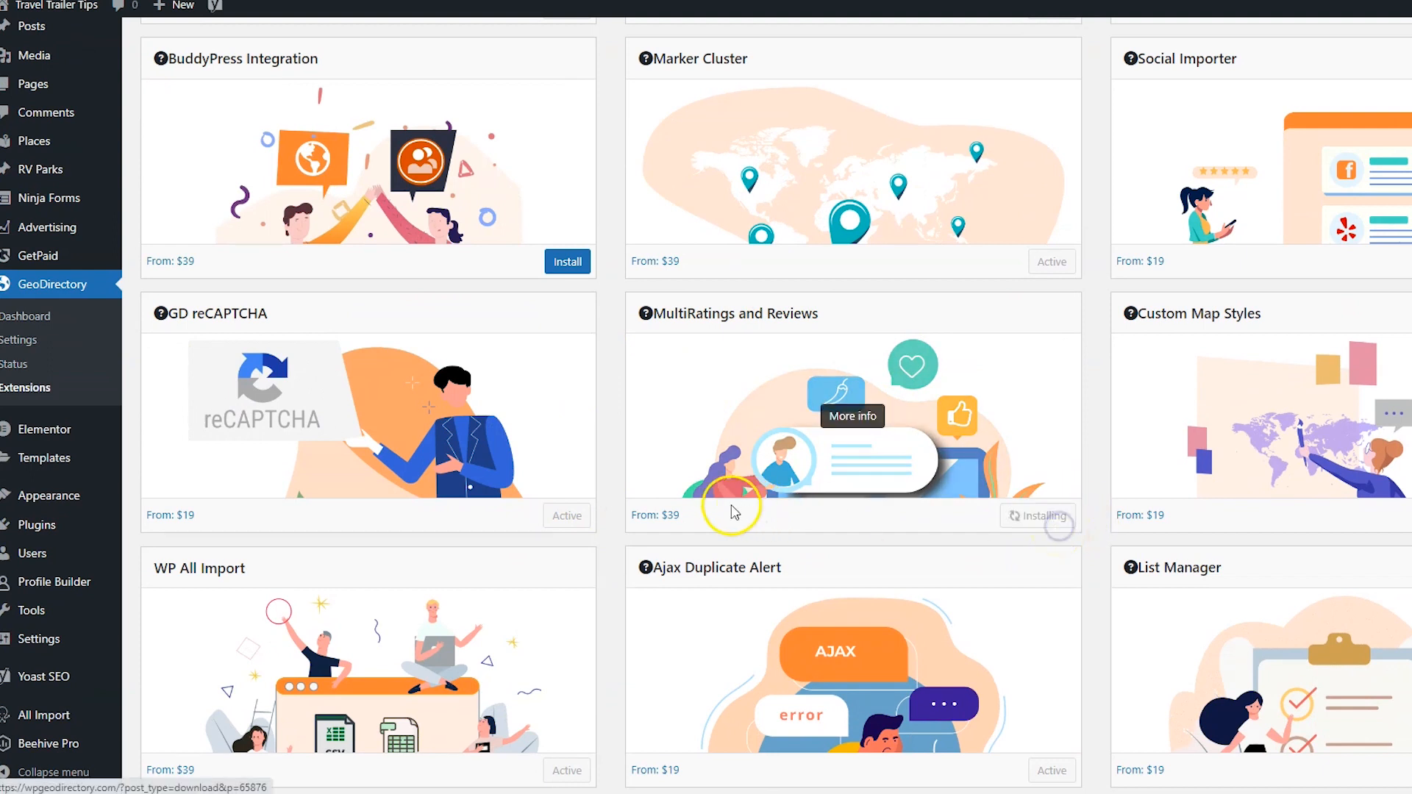
pyautogui.click(1048, 515)
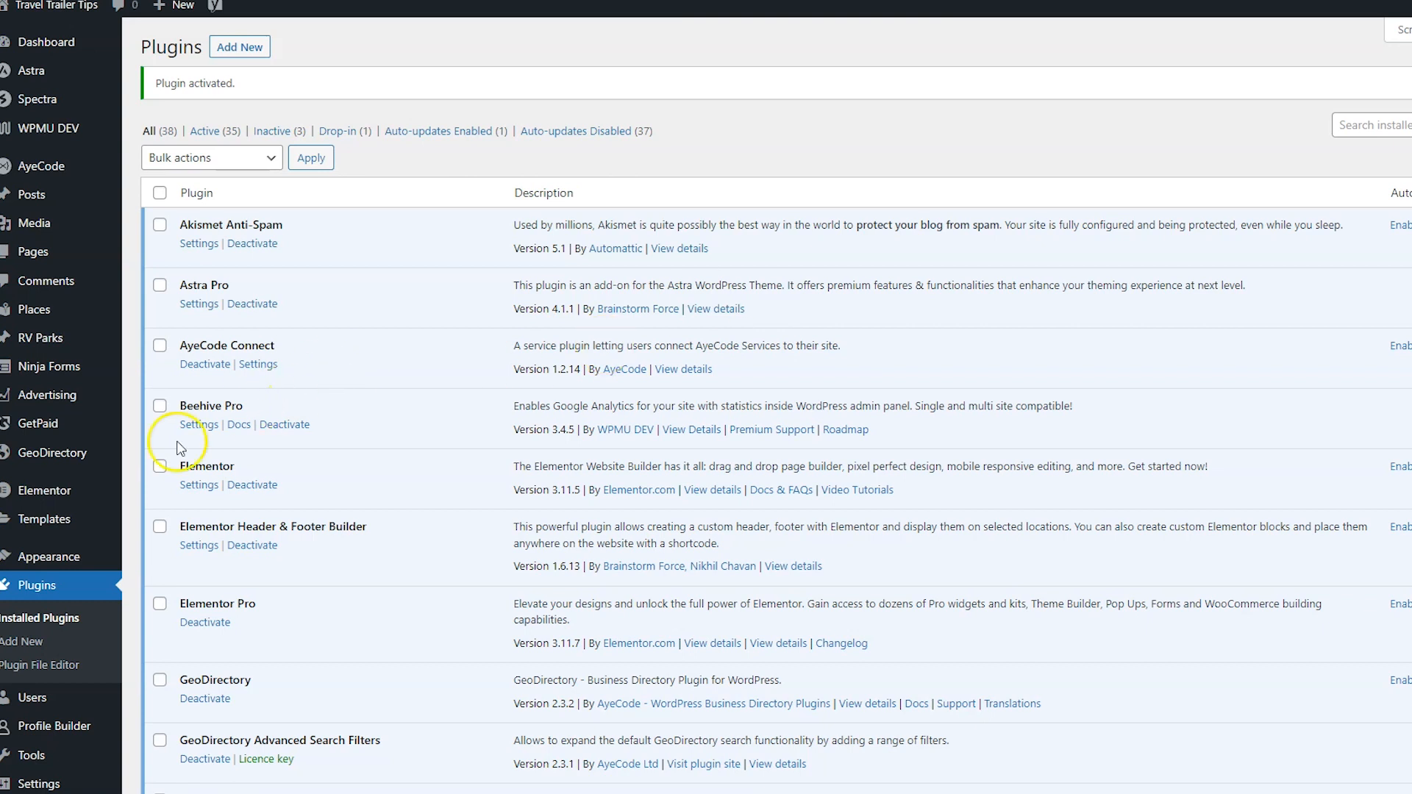
pyautogui.click(62, 458)
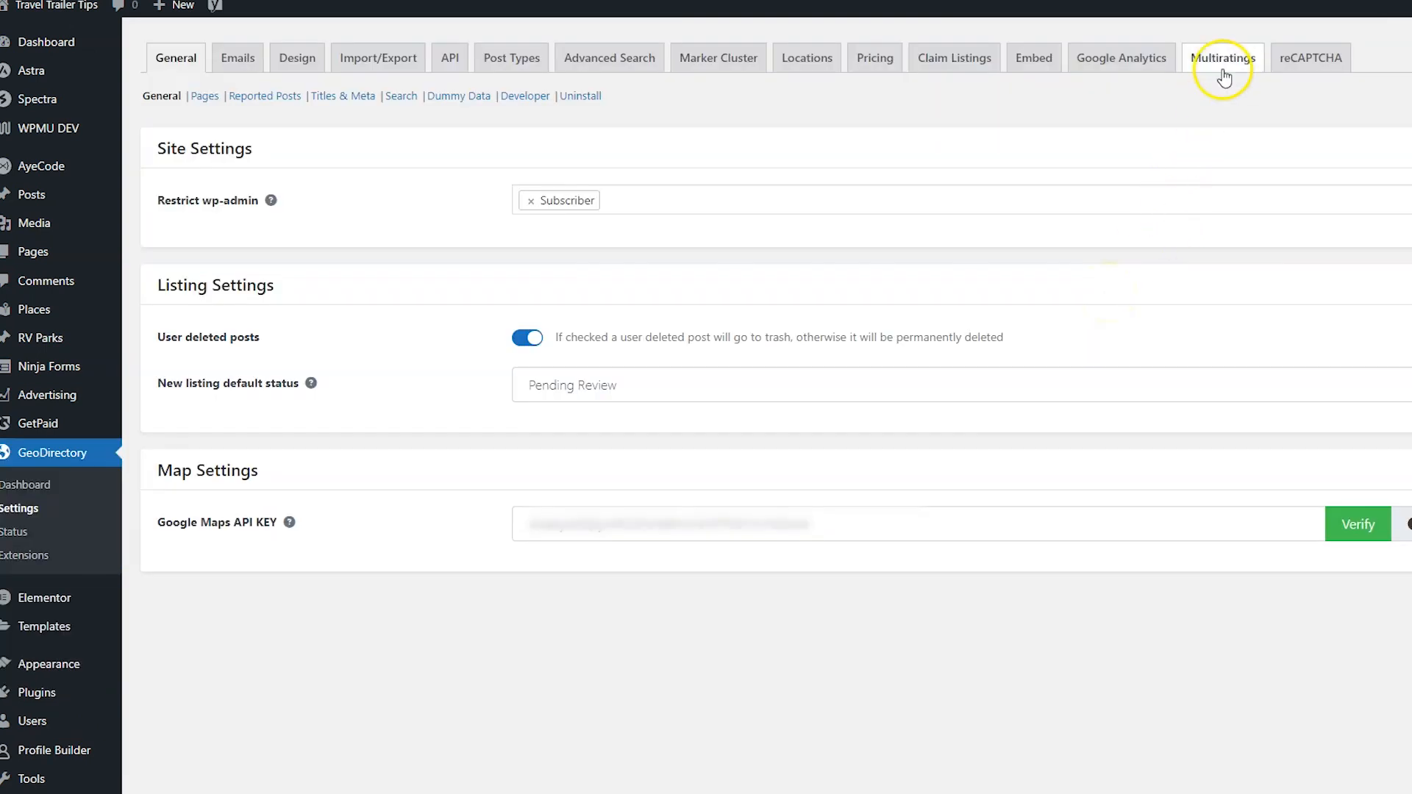
pyautogui.click(1225, 77)
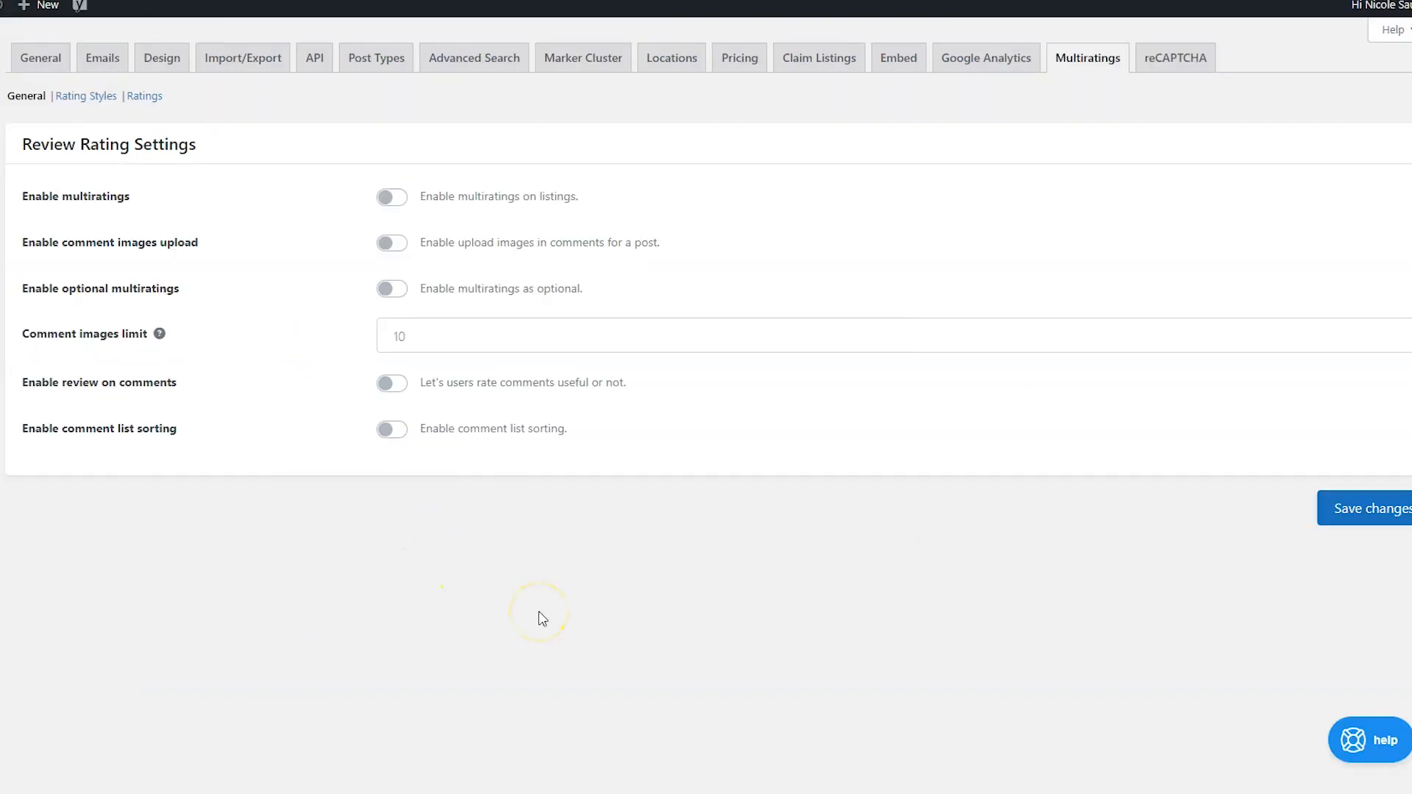
# Enable multiratings, comment images upload, optional multiratings and review on comments, set the comment images limit to 3, and save the settings.
pyautogui.click(397, 203)
pyautogui.click(381, 249)
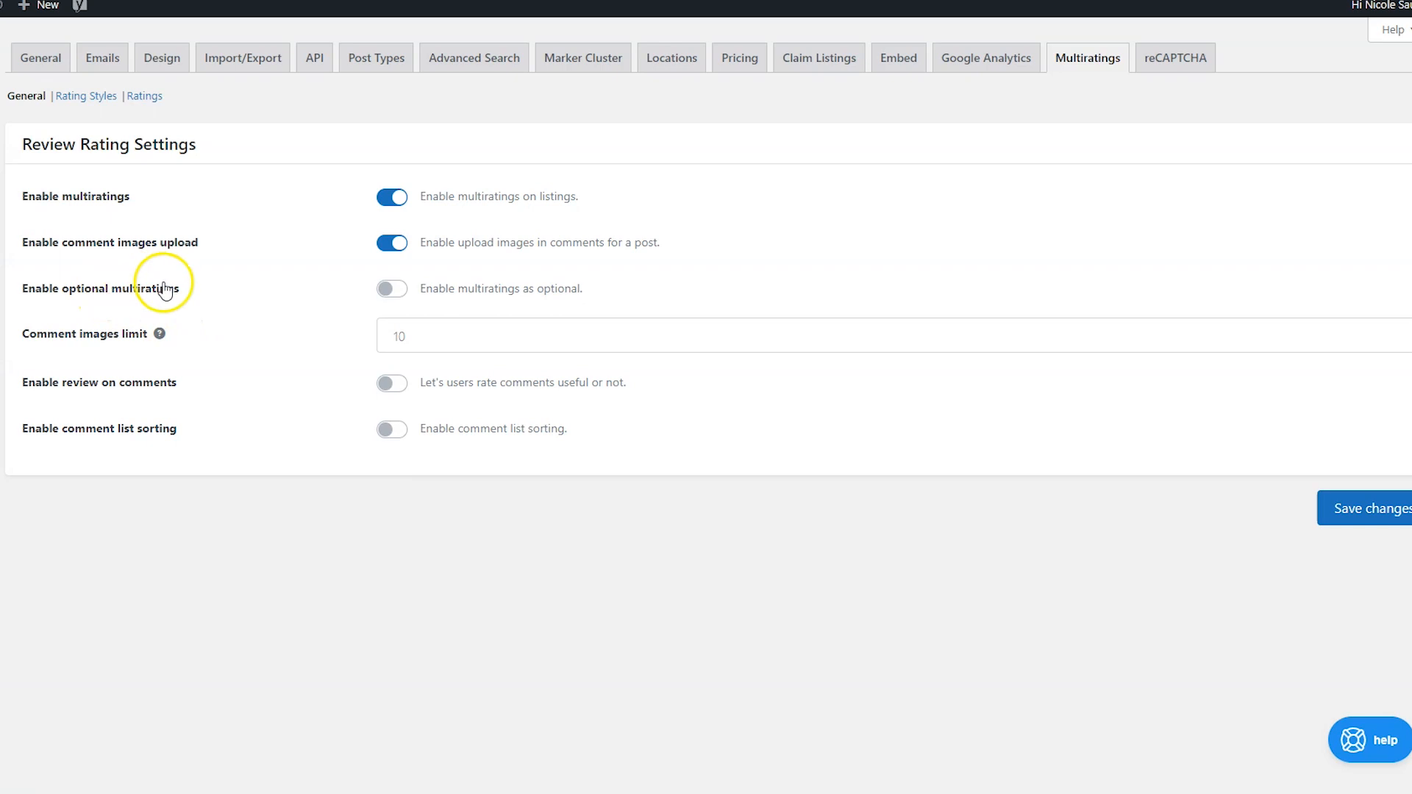
pyautogui.click(386, 290)
pyautogui.click(416, 343)
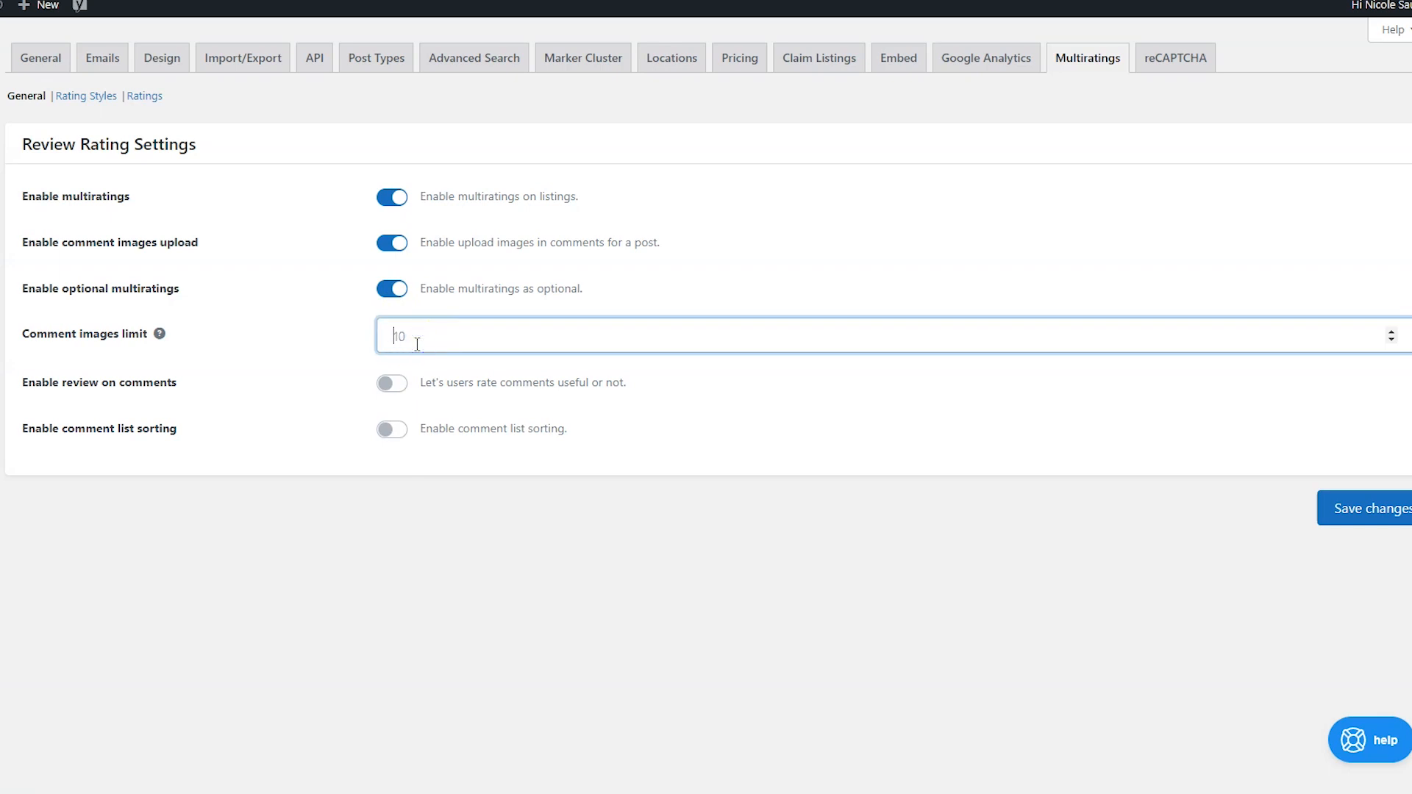
pyautogui.write('3')
pyautogui.click(392, 382)
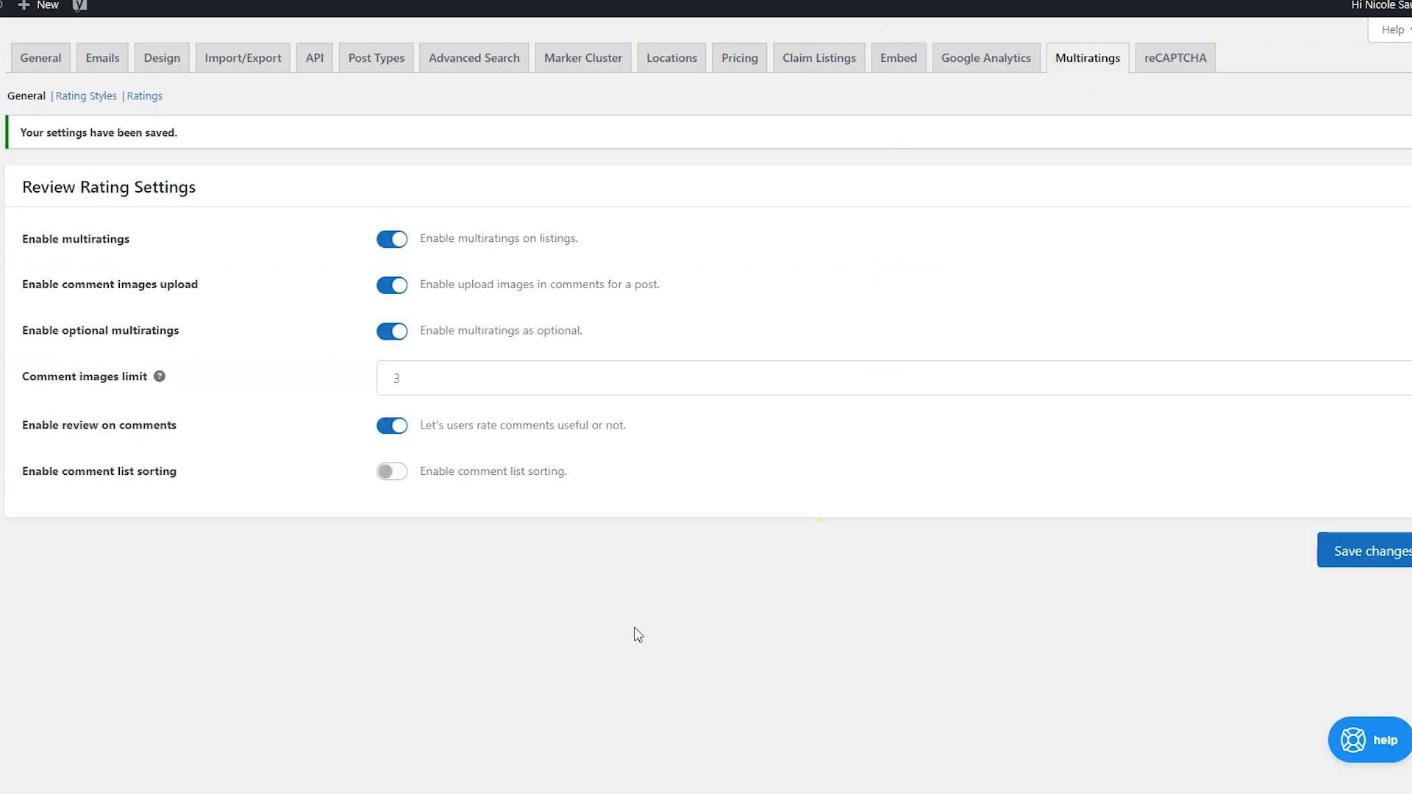
# Start a rating style titled Cost with advanced options shown and star texts Terrible Value, Poor Value, Average Value, Good Value and Great Value.
pyautogui.click(105, 103)
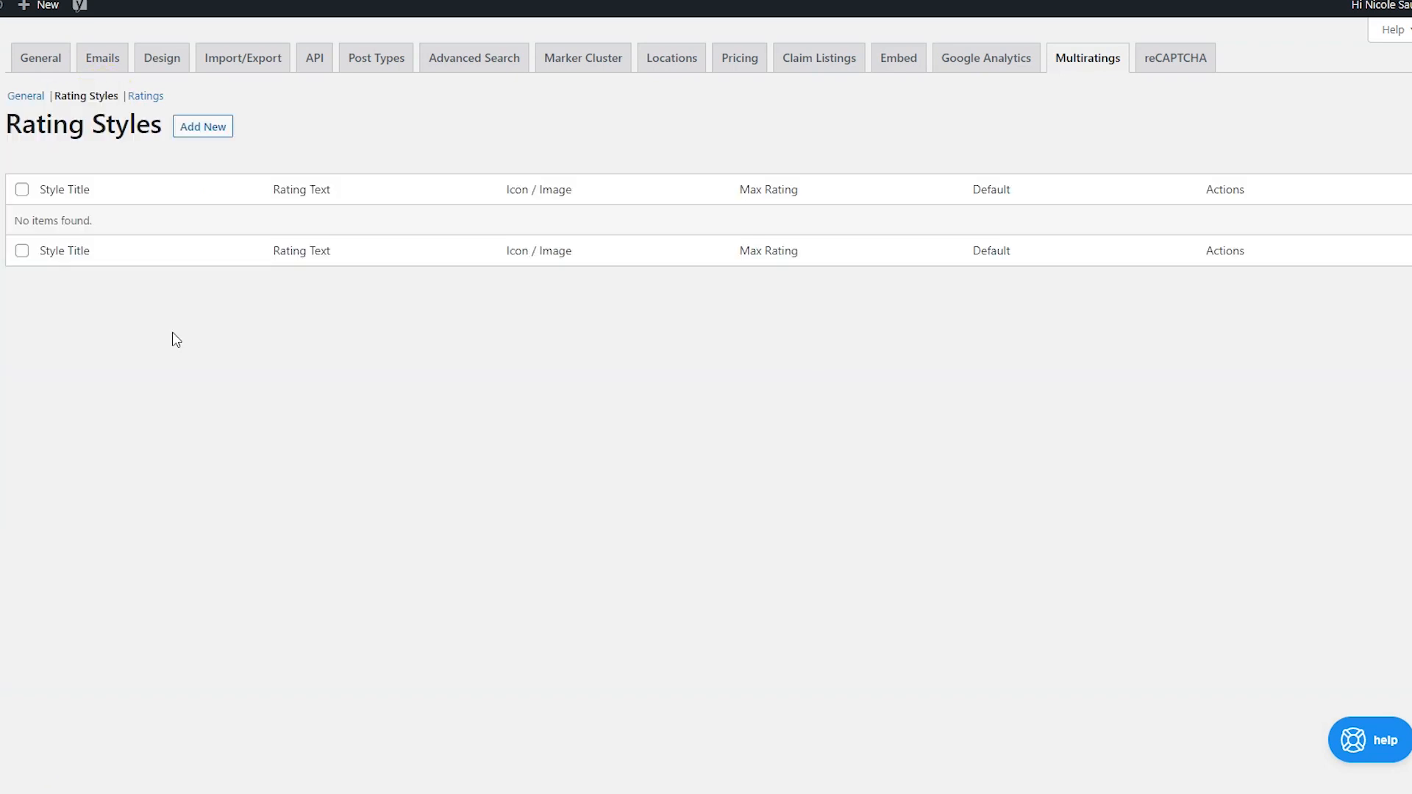
pyautogui.click(196, 135)
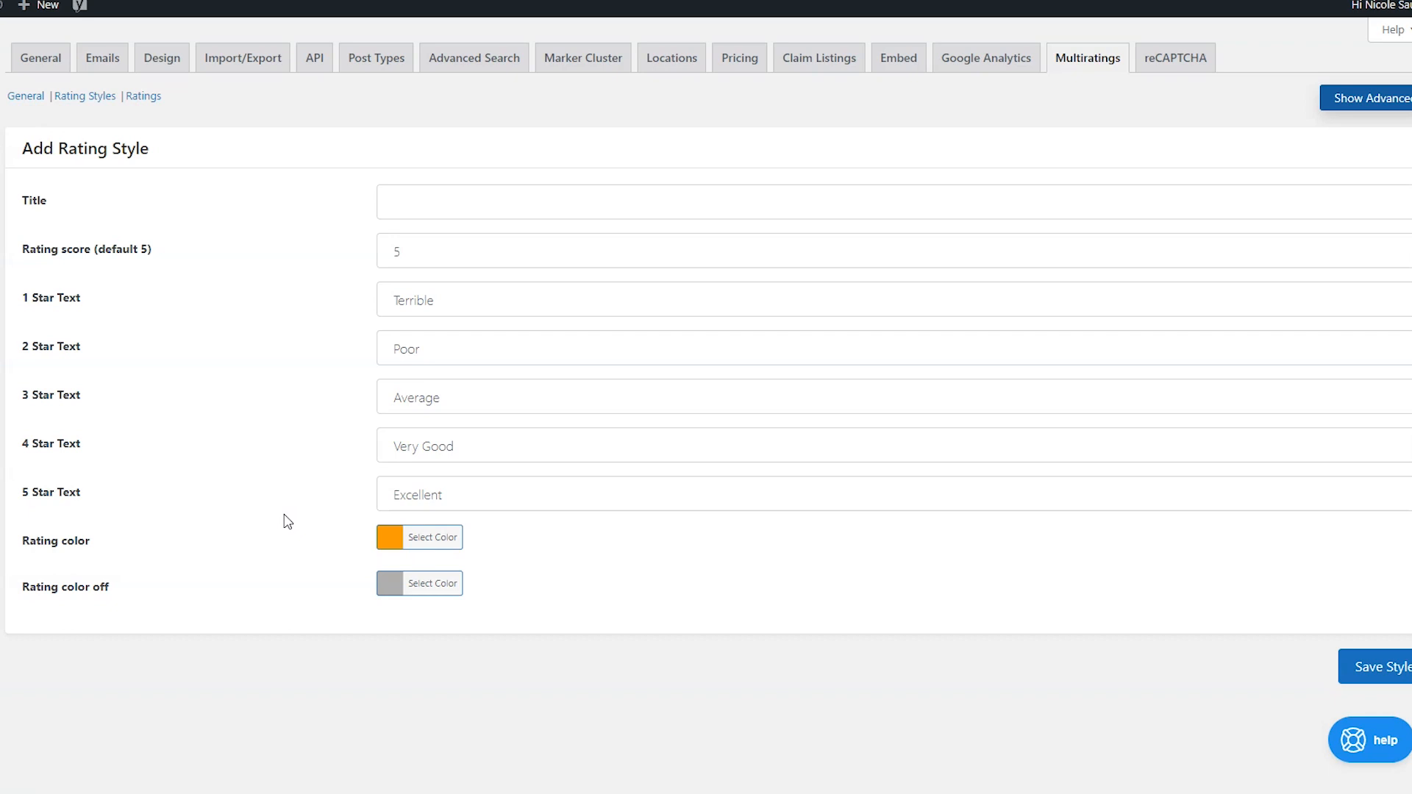
pyautogui.click(1375, 115)
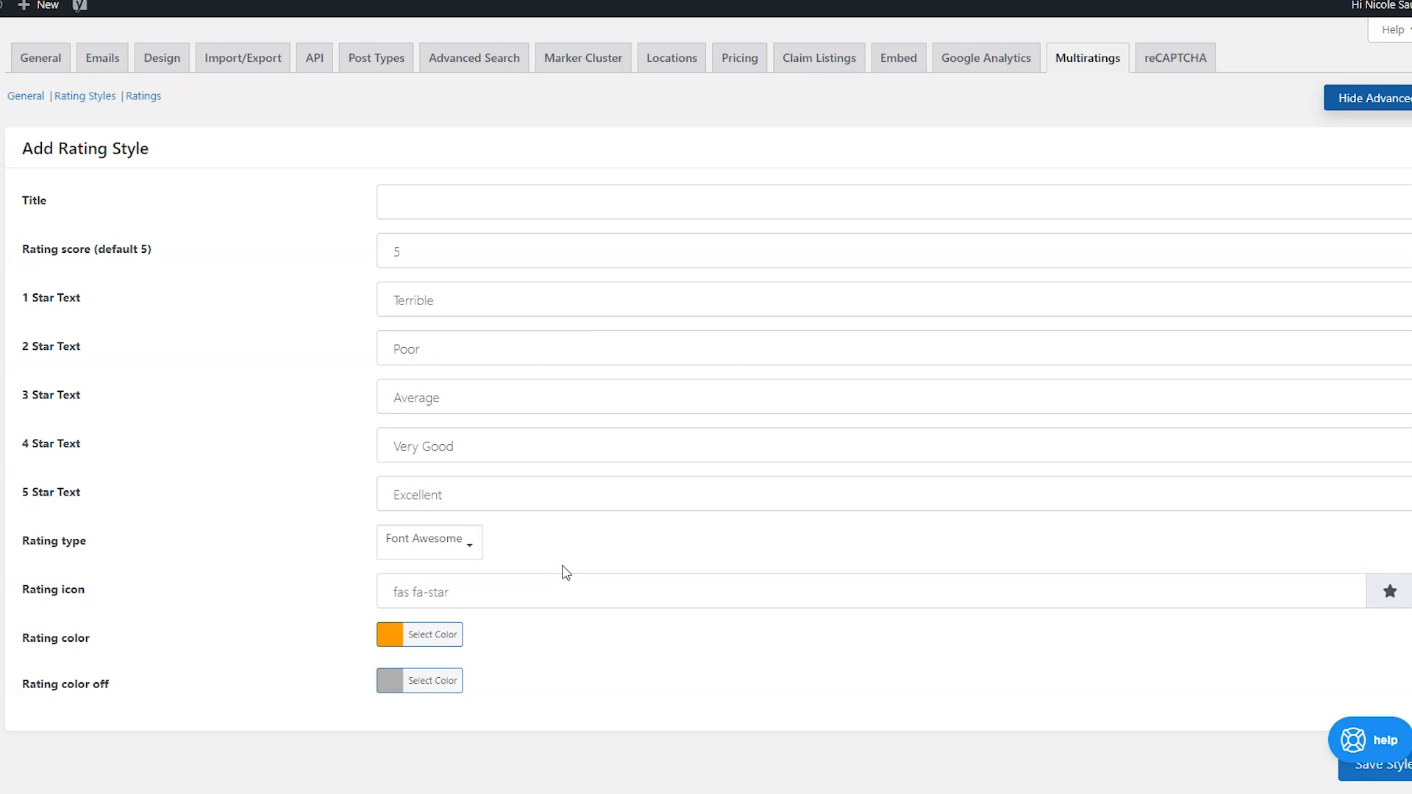
pyautogui.click(493, 203)
pyautogui.write('Cost')
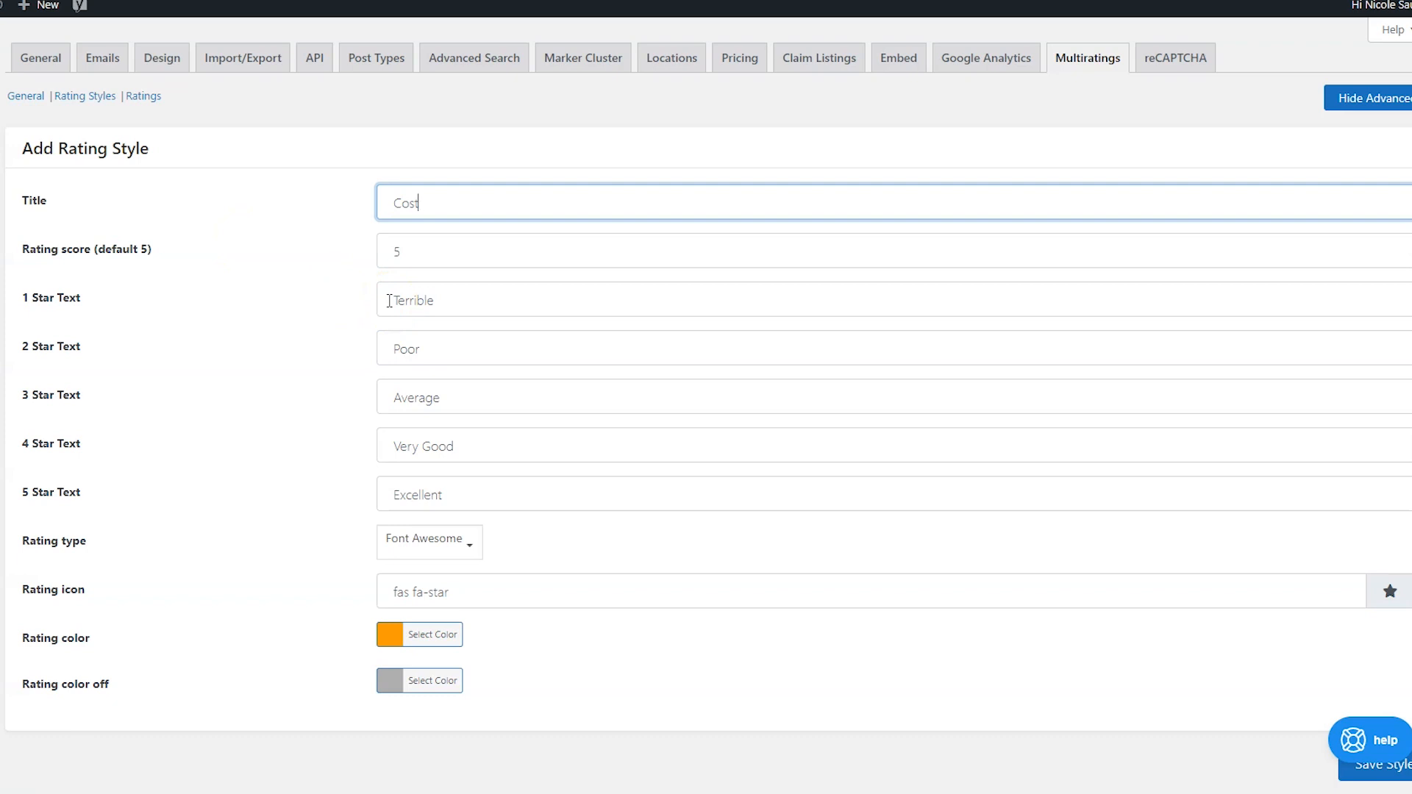
pyautogui.click(328, 201)
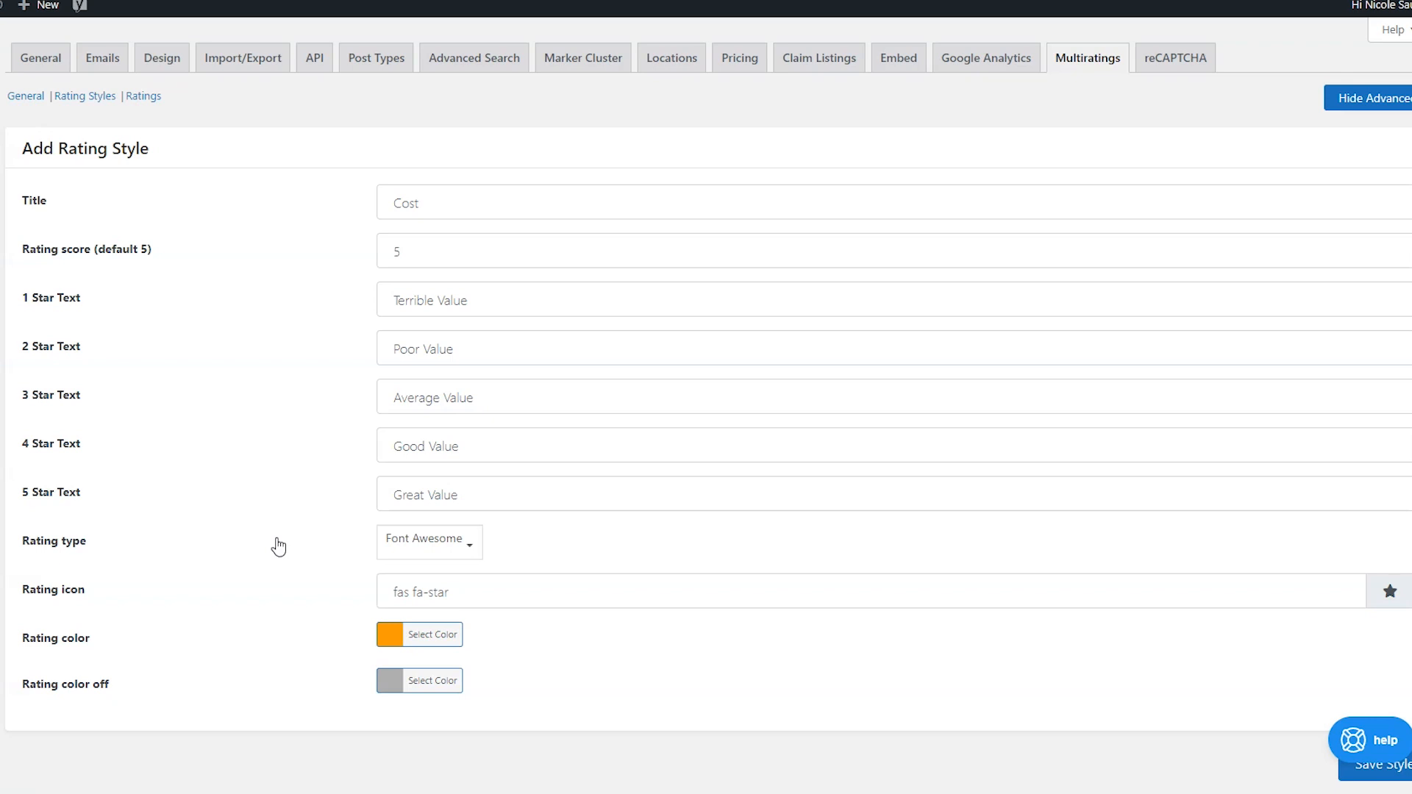
# Keep Font Awesome as the Cost style's rating type and choose the dollar sign (fas fa-dollar-sign) as its rating icon.
pyautogui.click(411, 550)
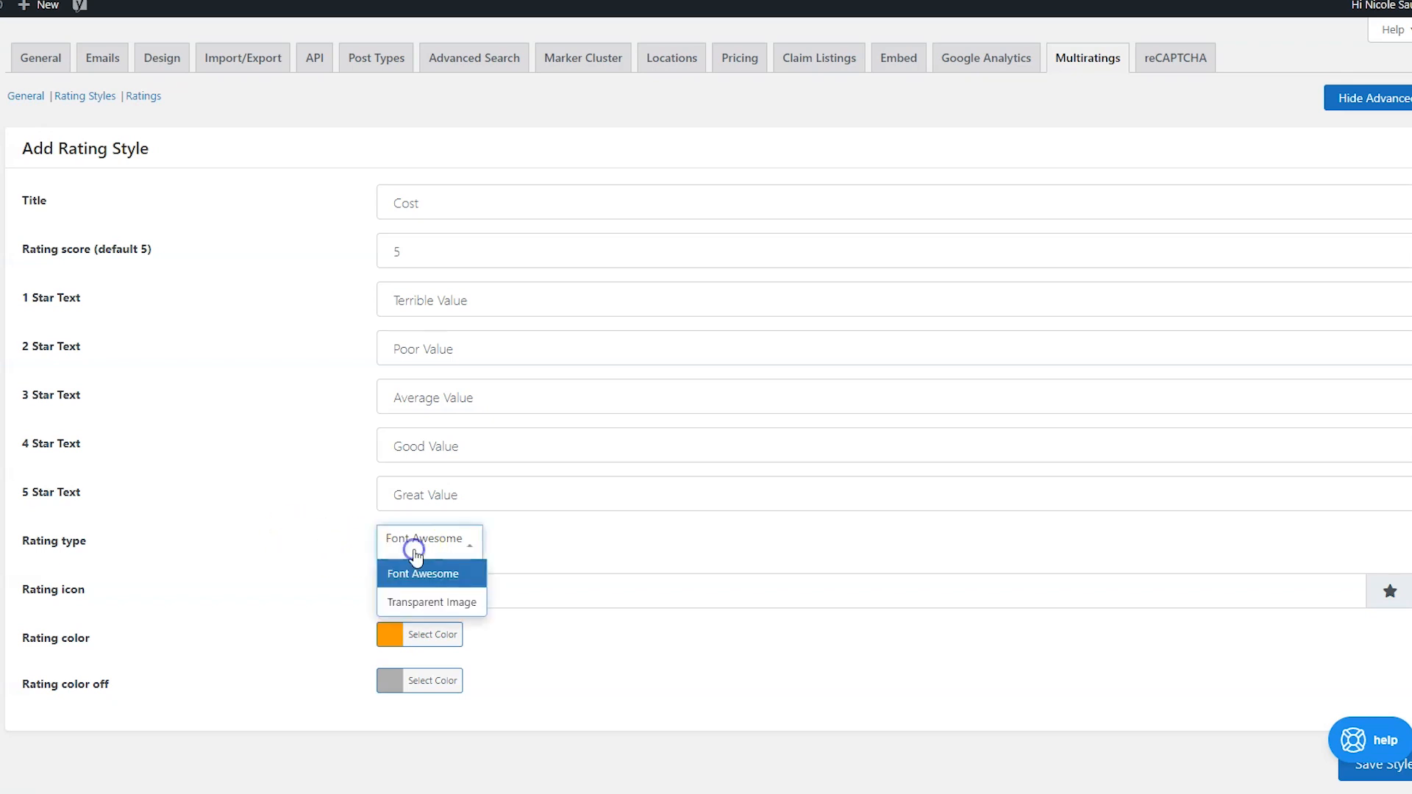
pyautogui.click(320, 566)
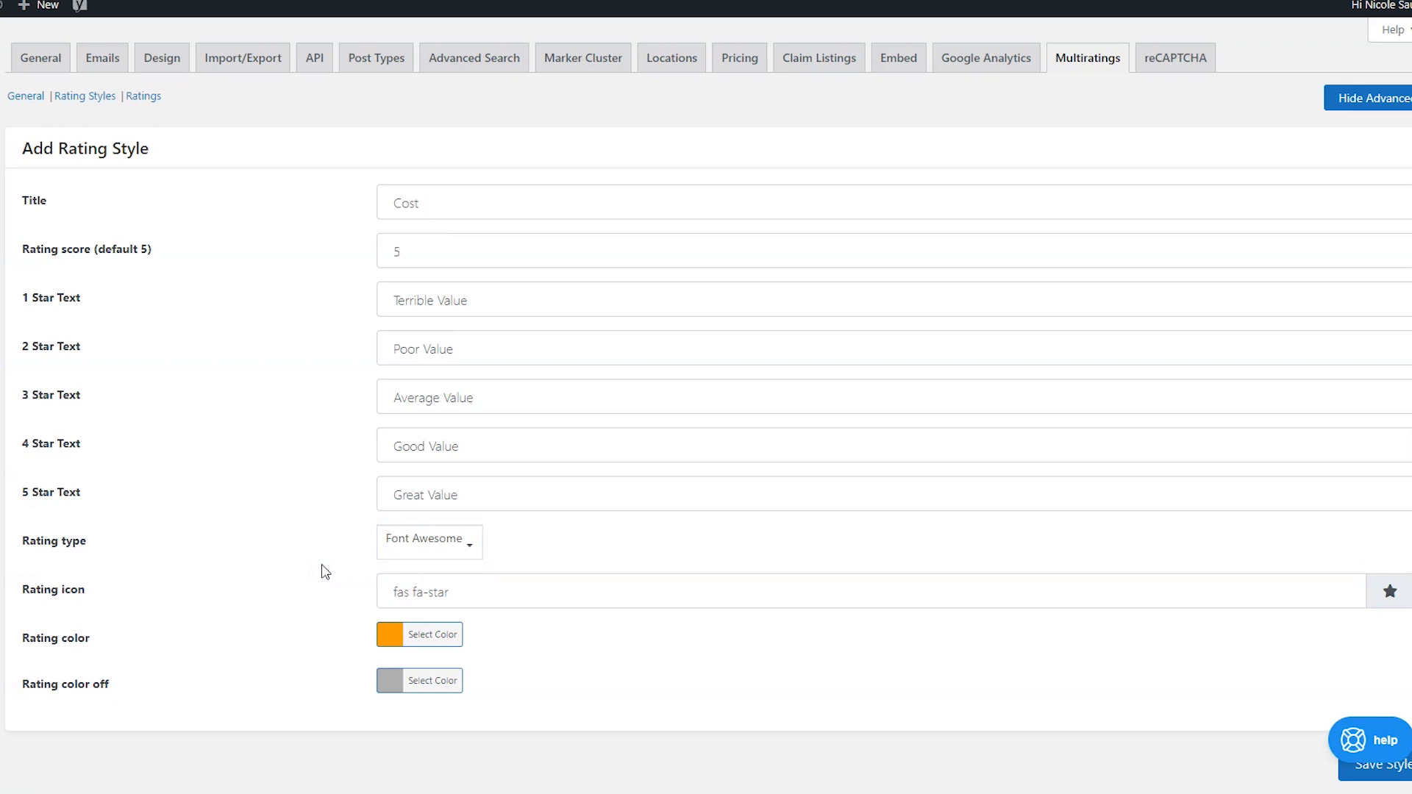
pyautogui.click(1388, 597)
pyautogui.scroll(-1, 1193, 599)
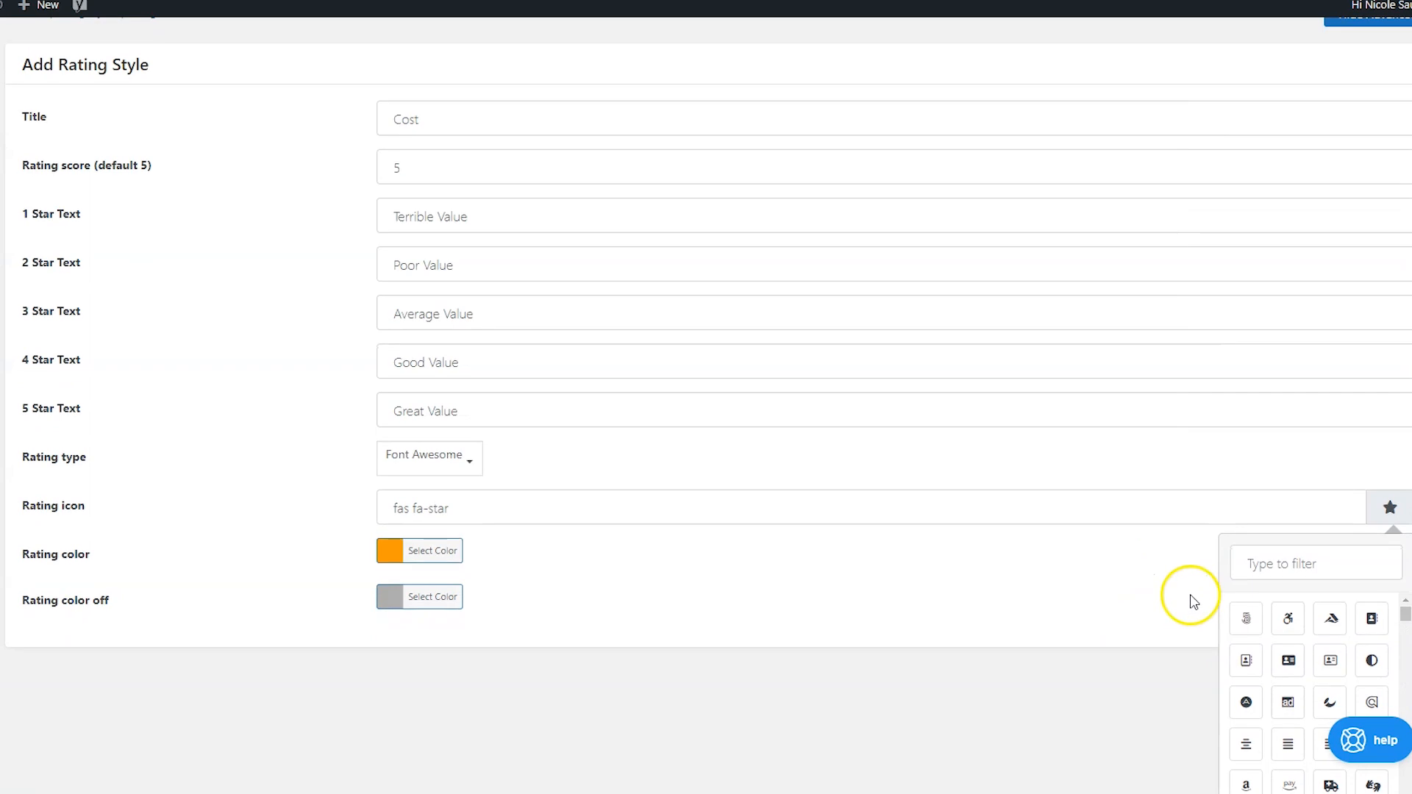
pyautogui.click(1278, 564)
pyautogui.write('dol')
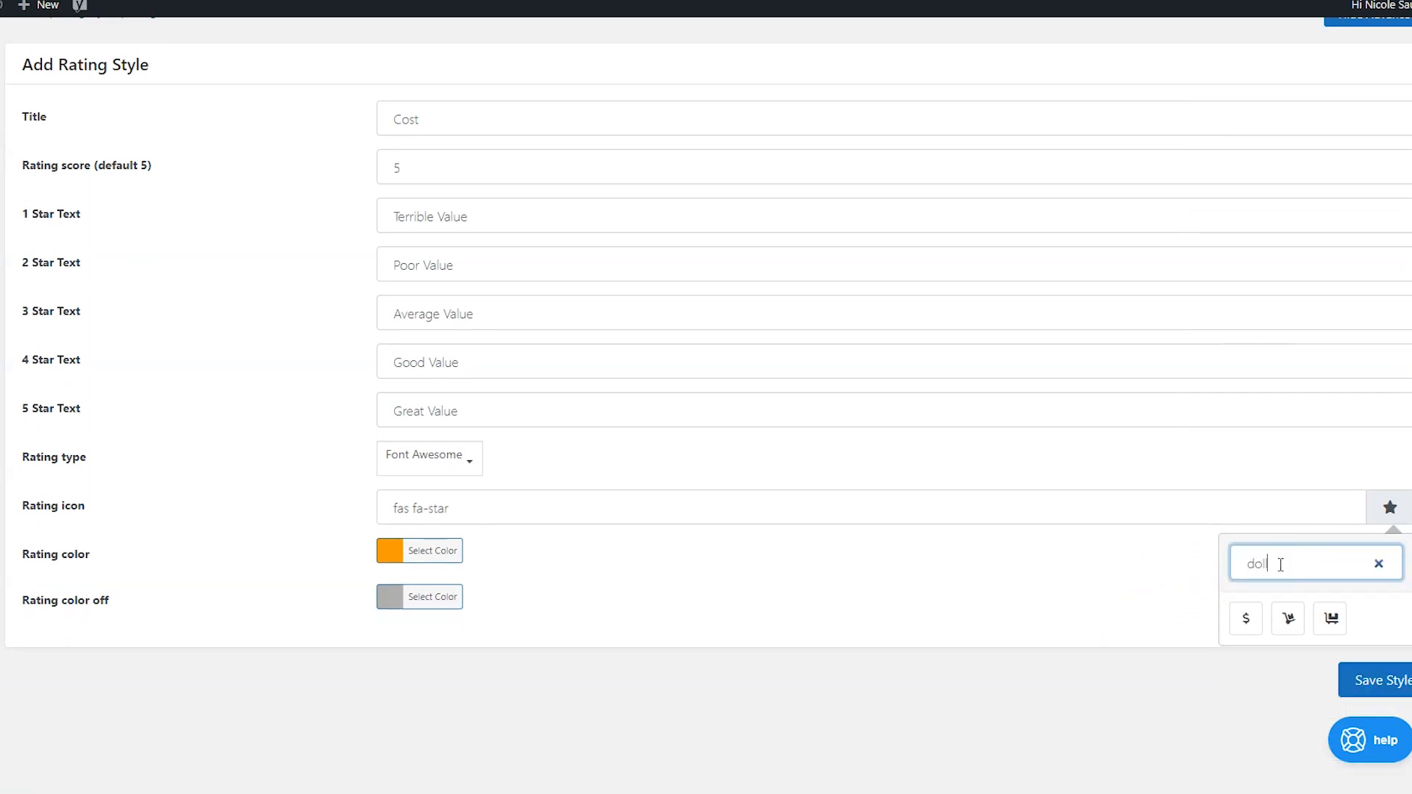
pyautogui.write('l')
pyautogui.click(1246, 618)
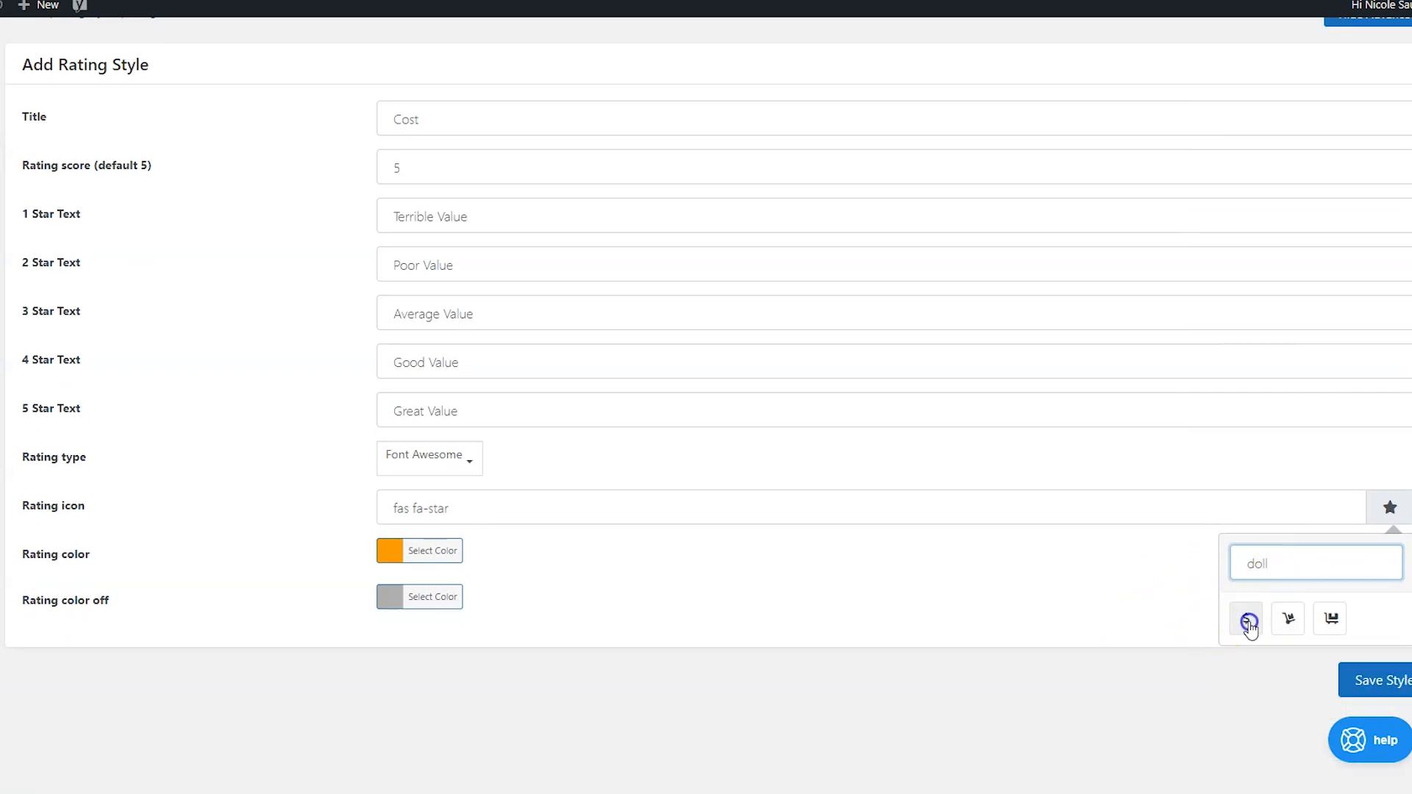
pyautogui.click(890, 631)
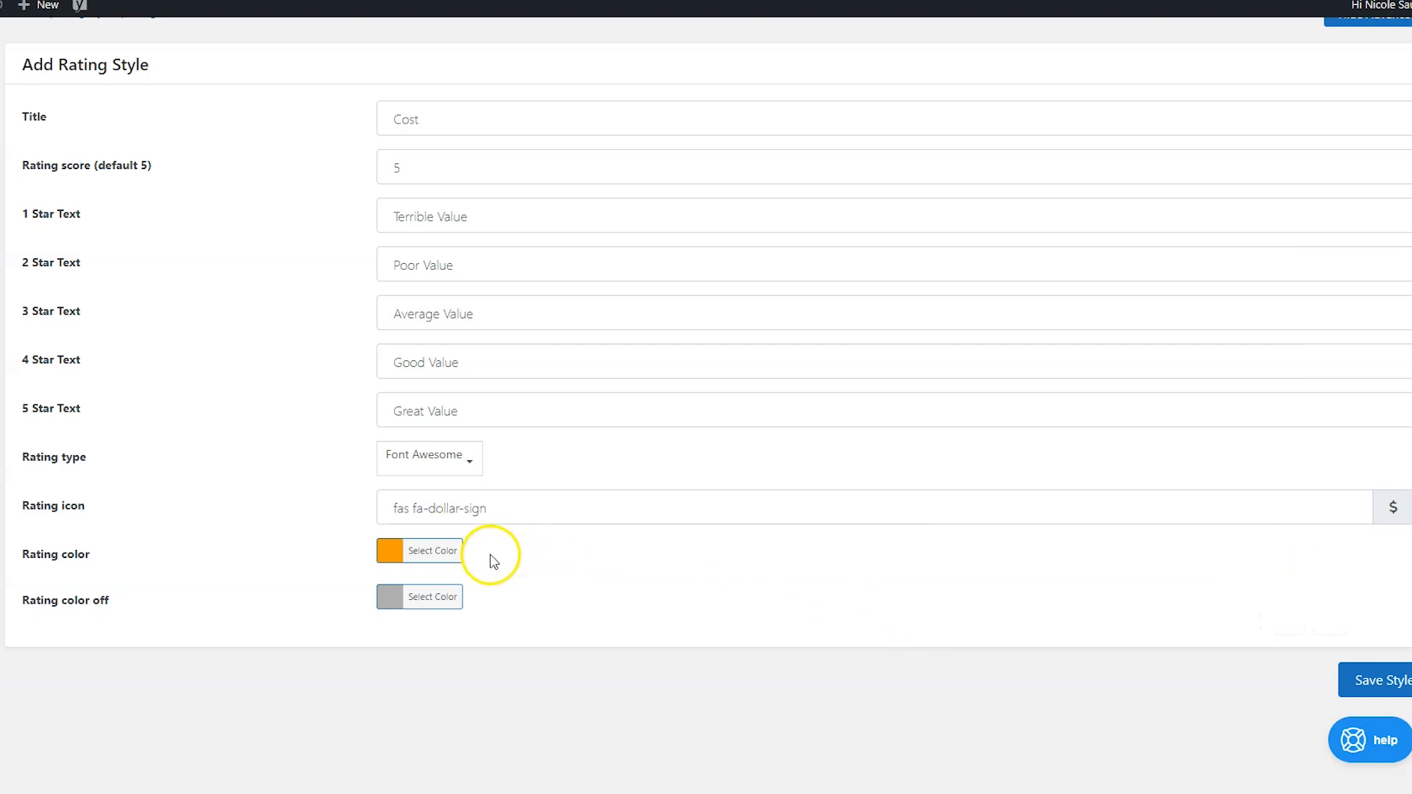
# Set the Cost style's rating color to green (#079100) and save the style.
pyautogui.moveTo(434, 559); pyautogui.dragTo(436, 655)
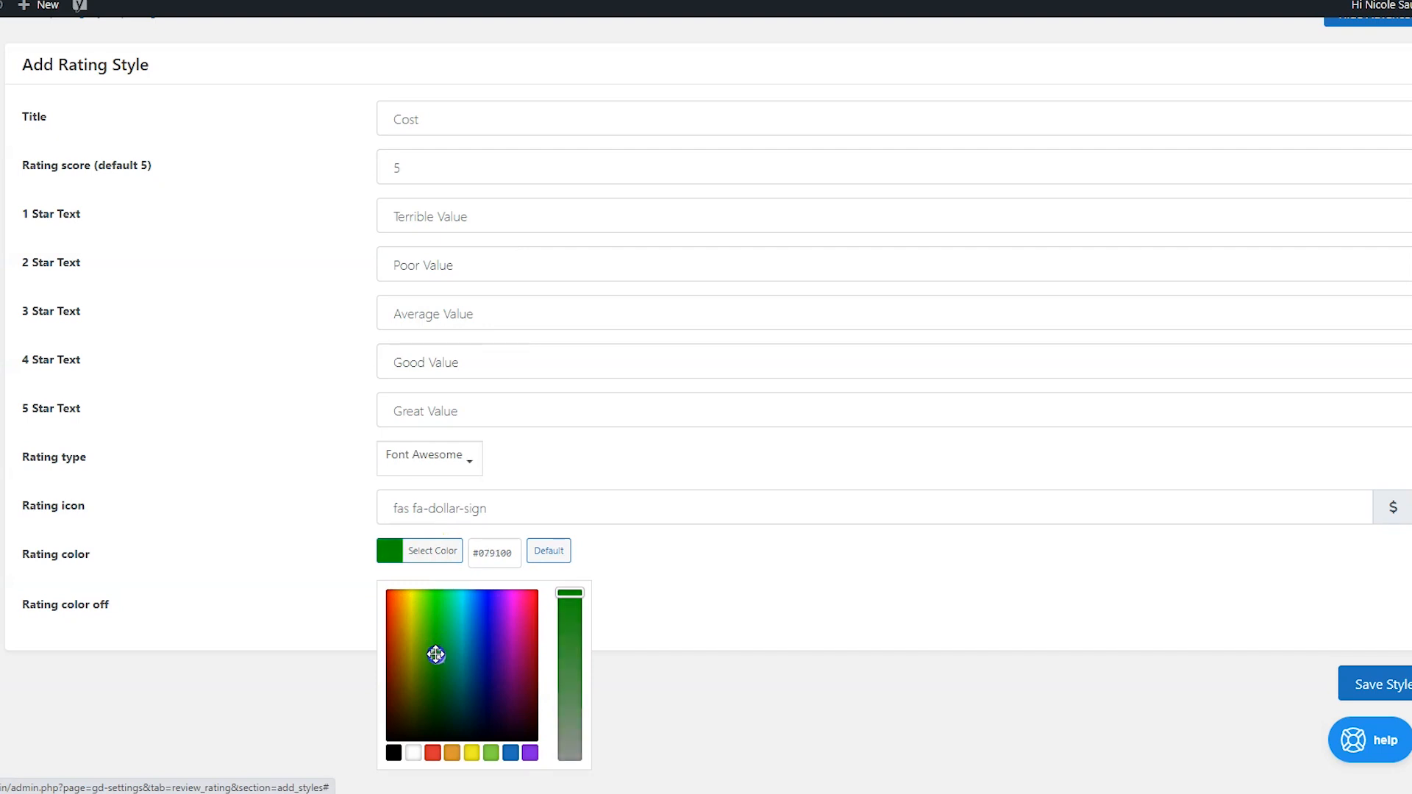
pyautogui.click(302, 651)
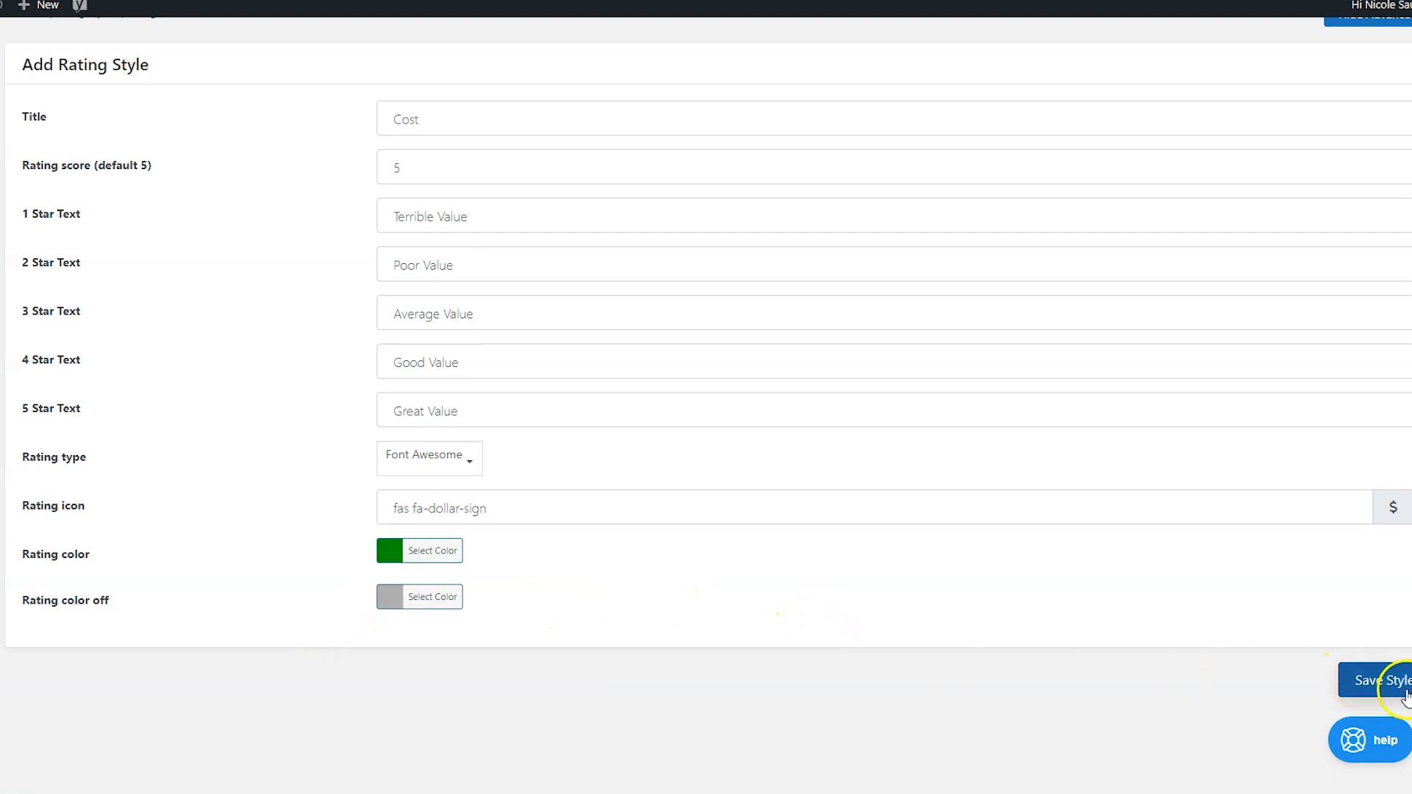
pyautogui.click(1392, 698)
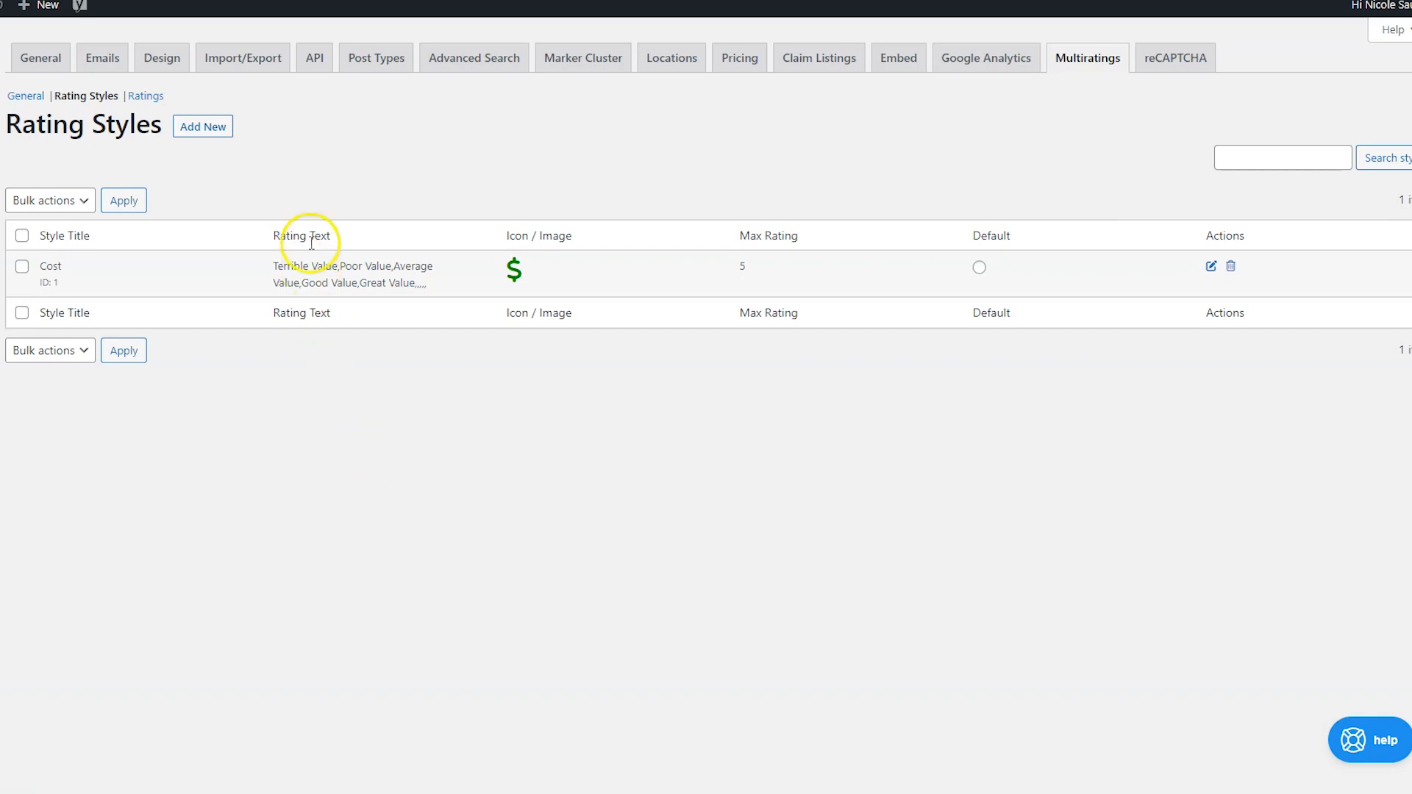
# Start another rating style titled Safety, keeping the default star texts, and show its advanced options.
pyautogui.click(216, 131)
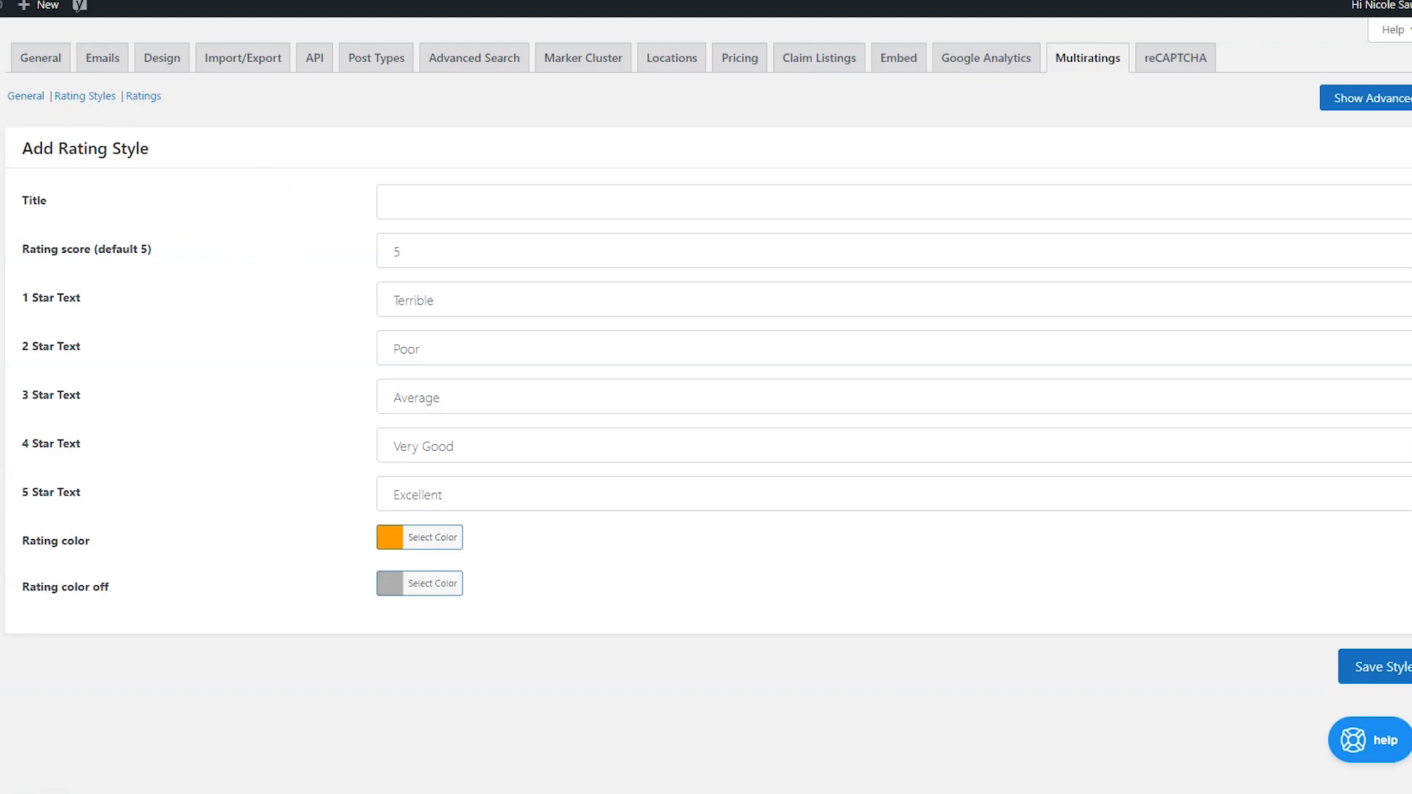
pyautogui.click(478, 198)
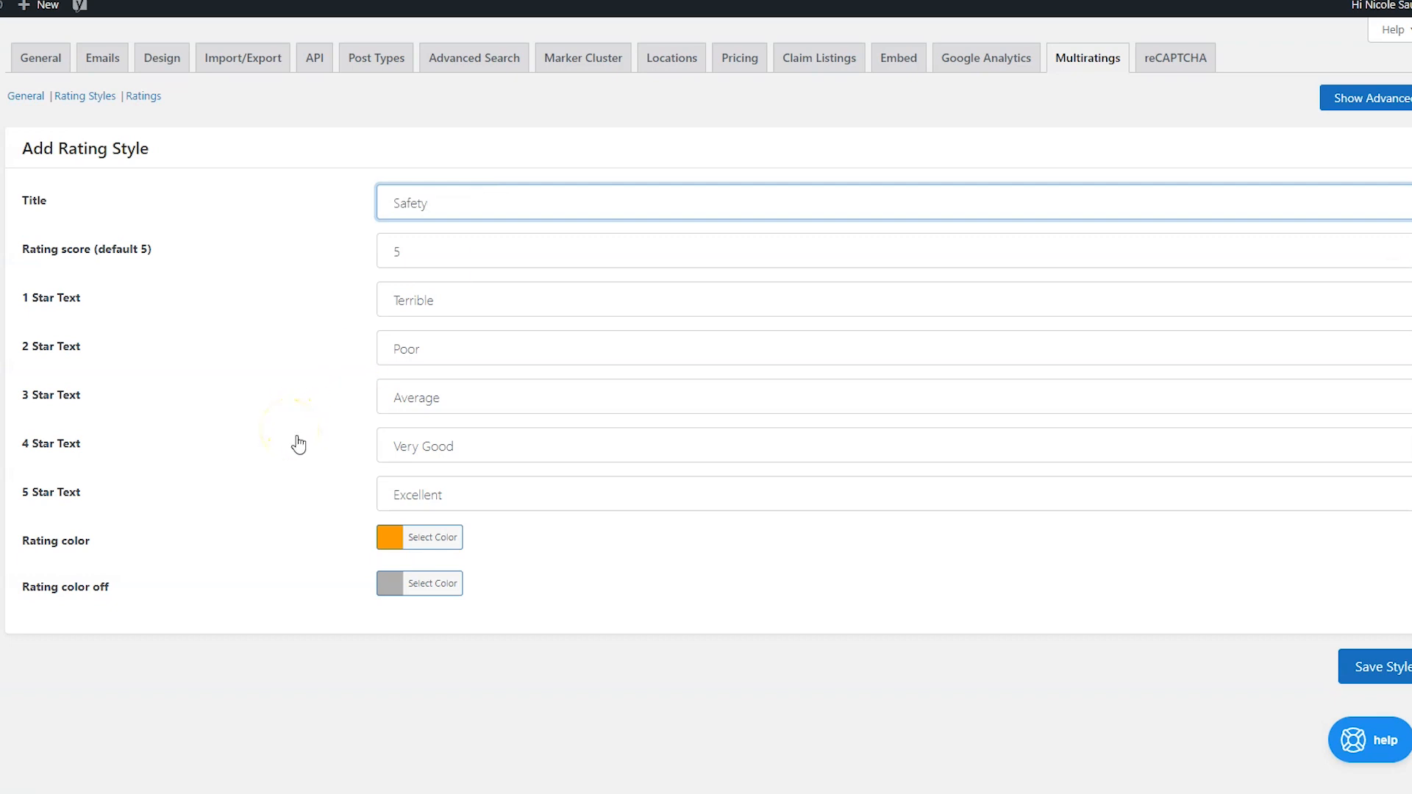
pyautogui.scroll(-1, 298, 443)
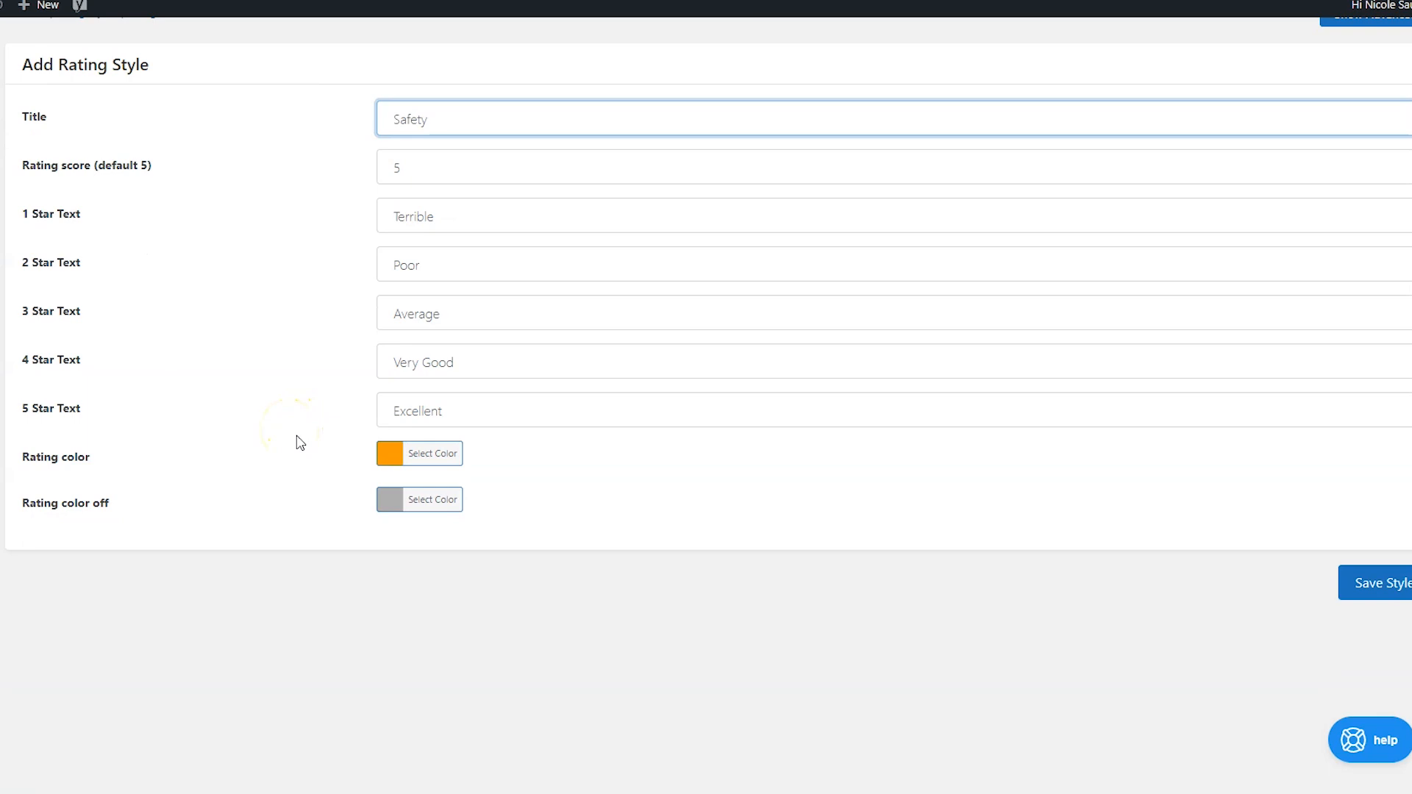
pyautogui.scroll(1, 1040, 341)
pyautogui.click(1368, 101)
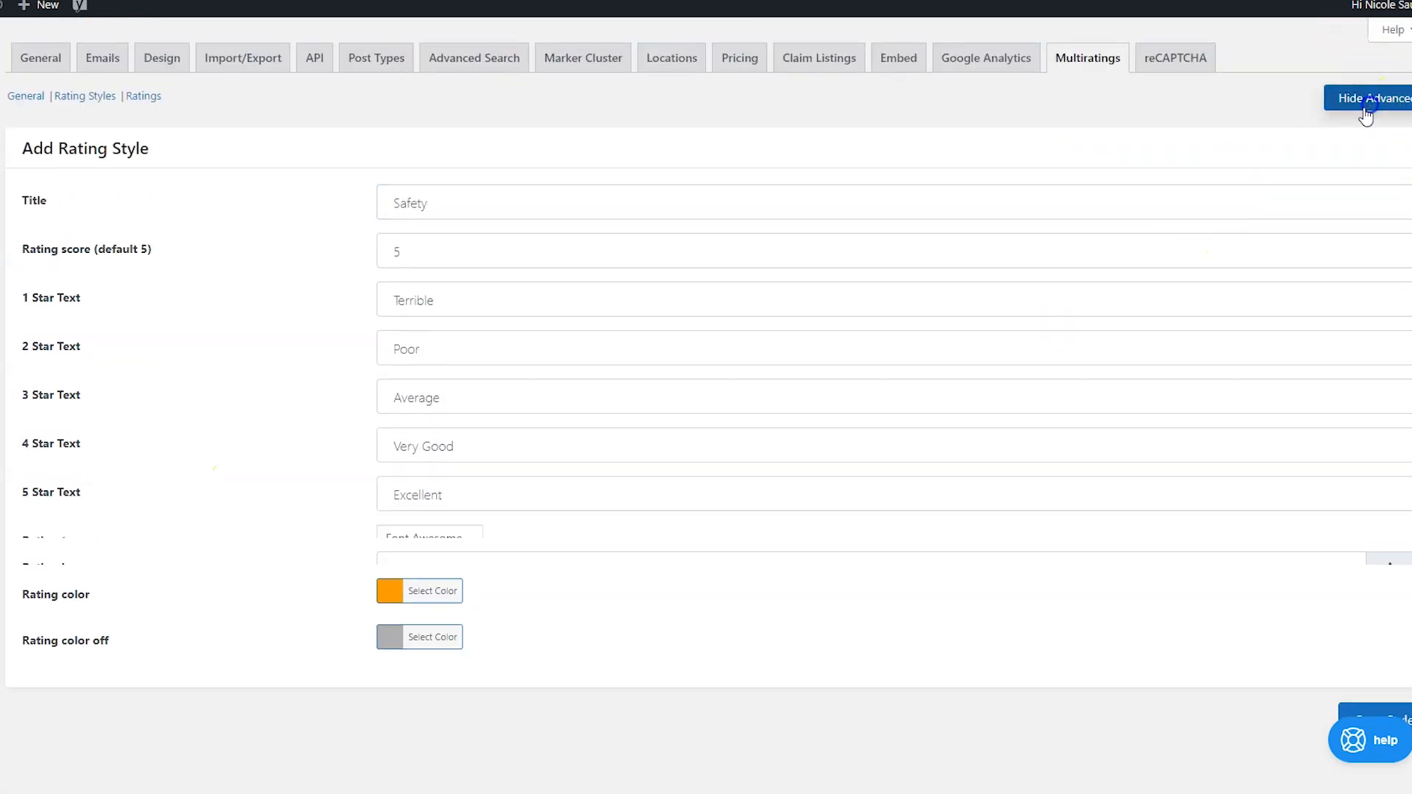
pyautogui.scroll(-2, 536, 473)
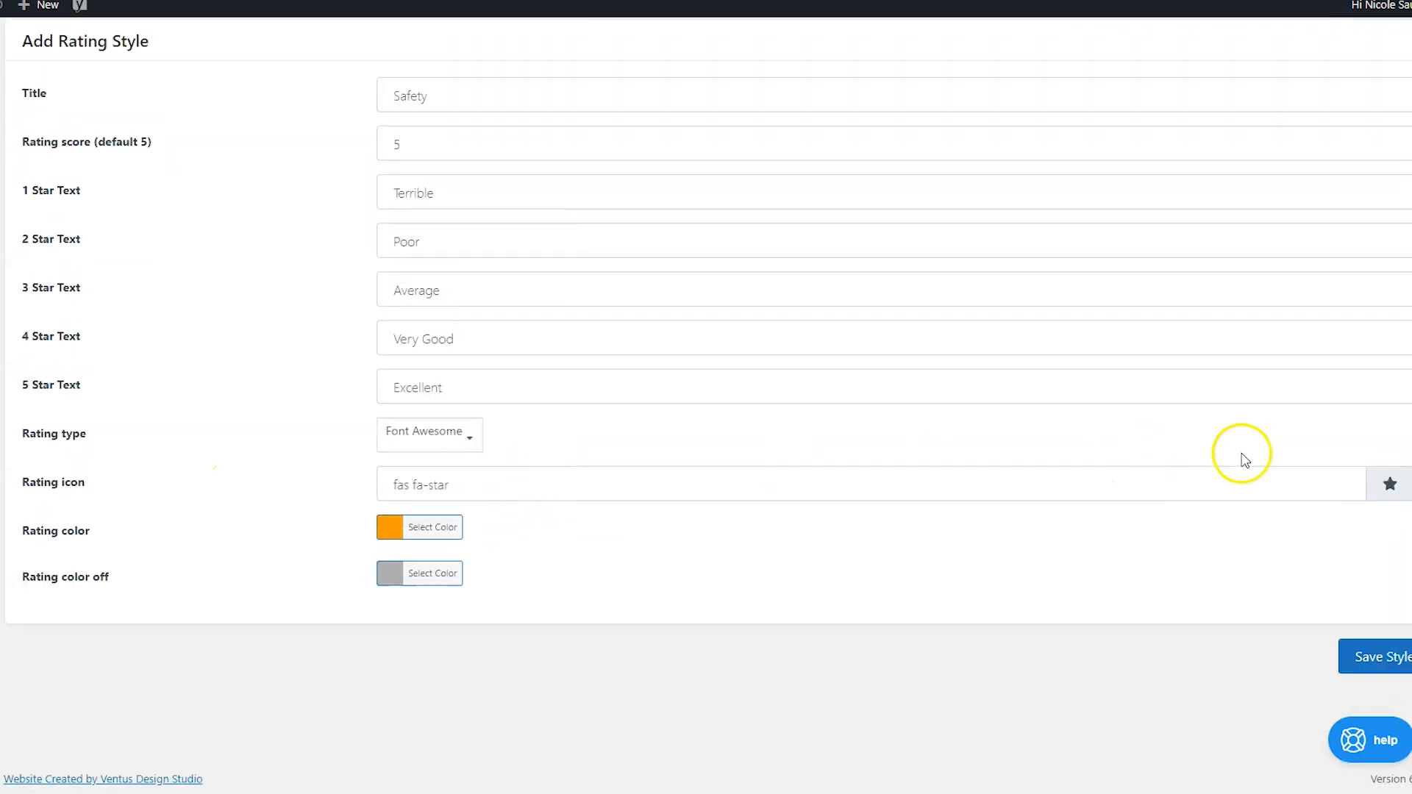
# Give the Safety style a solid heart rating icon in red and save the style.
pyautogui.click(1387, 483)
pyautogui.click(1297, 541)
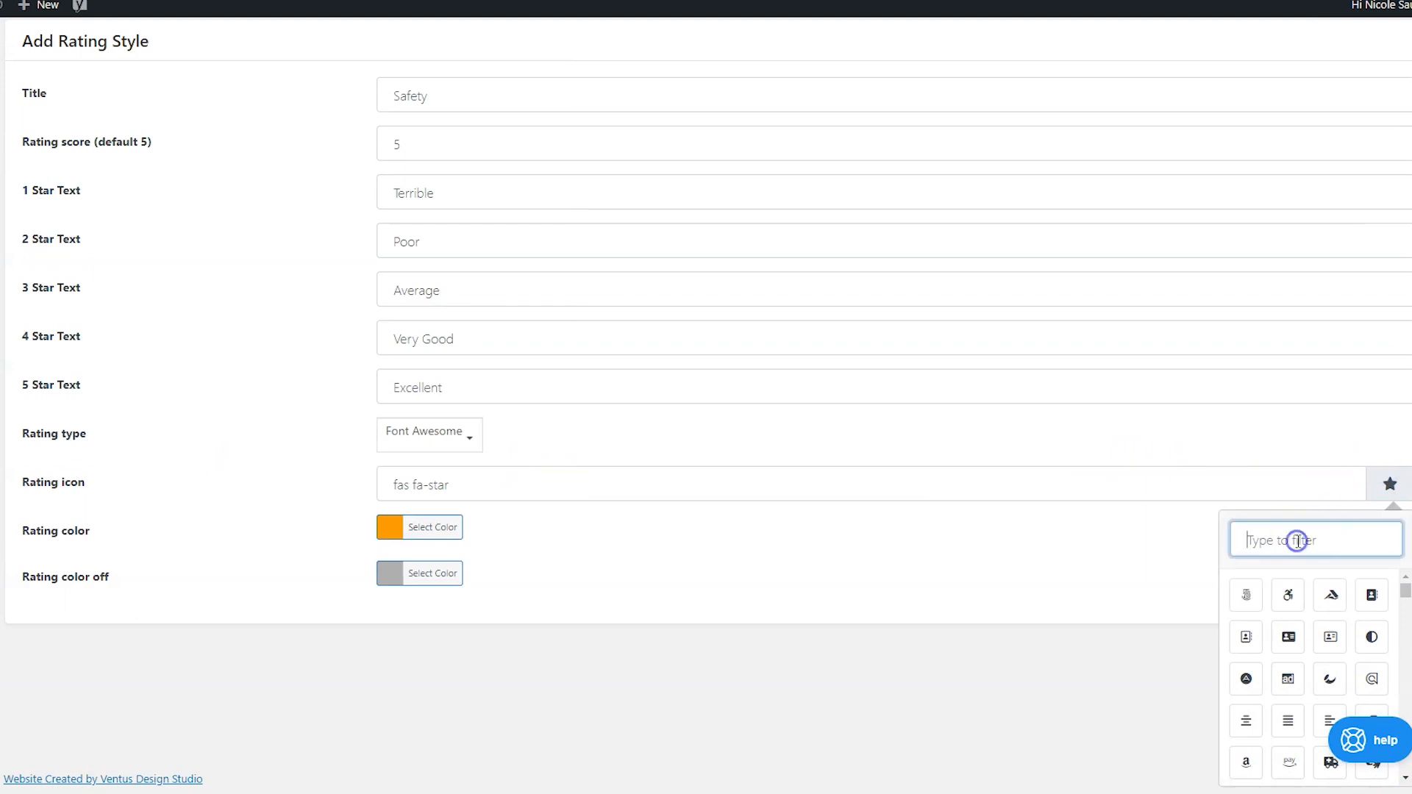
pyautogui.write('hear')
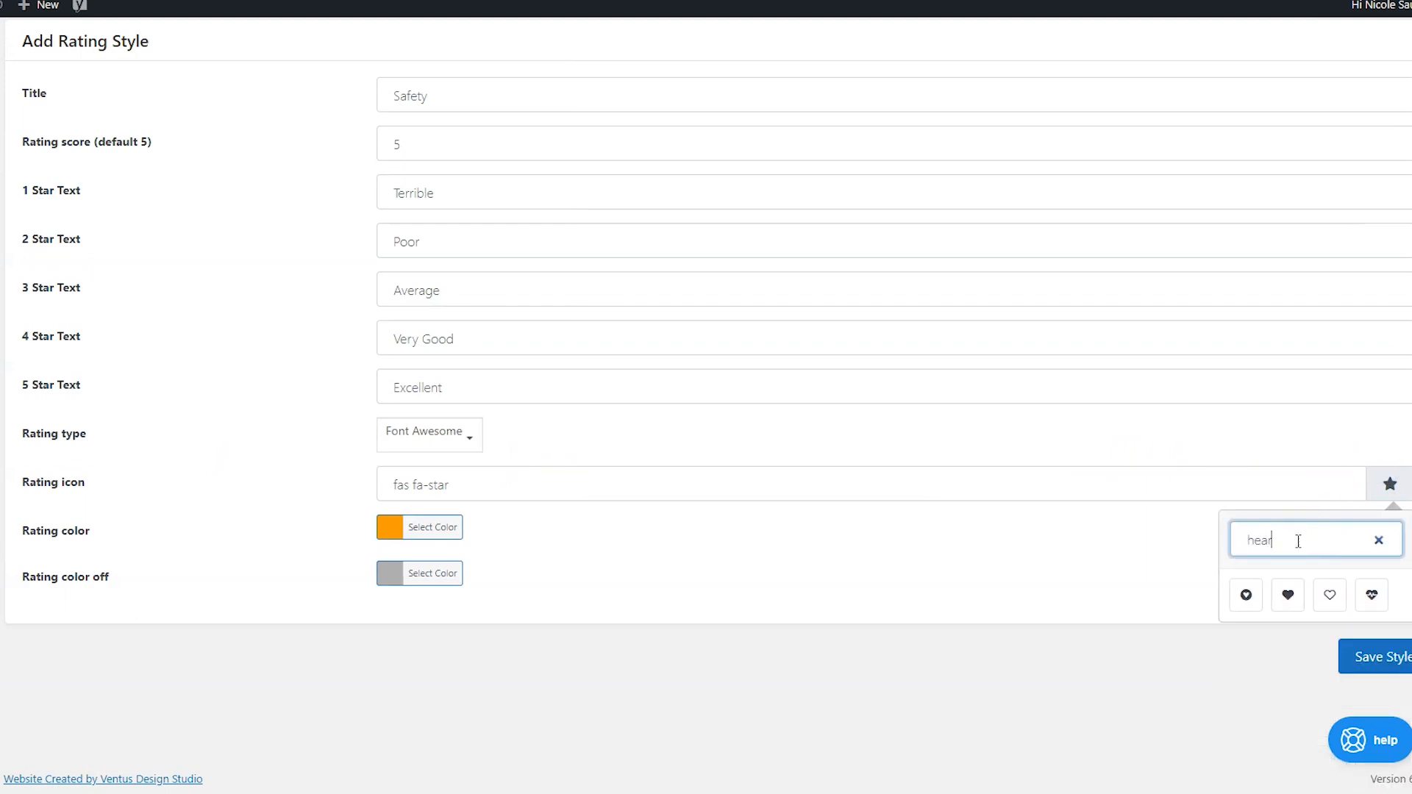
pyautogui.click(1288, 597)
pyautogui.click(401, 523)
pyautogui.moveTo(443, 586)
pyautogui.mouseDown()
pyautogui.moveTo(403, 617)
pyautogui.moveTo(373, 603)
pyautogui.mouseUp()
pyautogui.click(1398, 667)
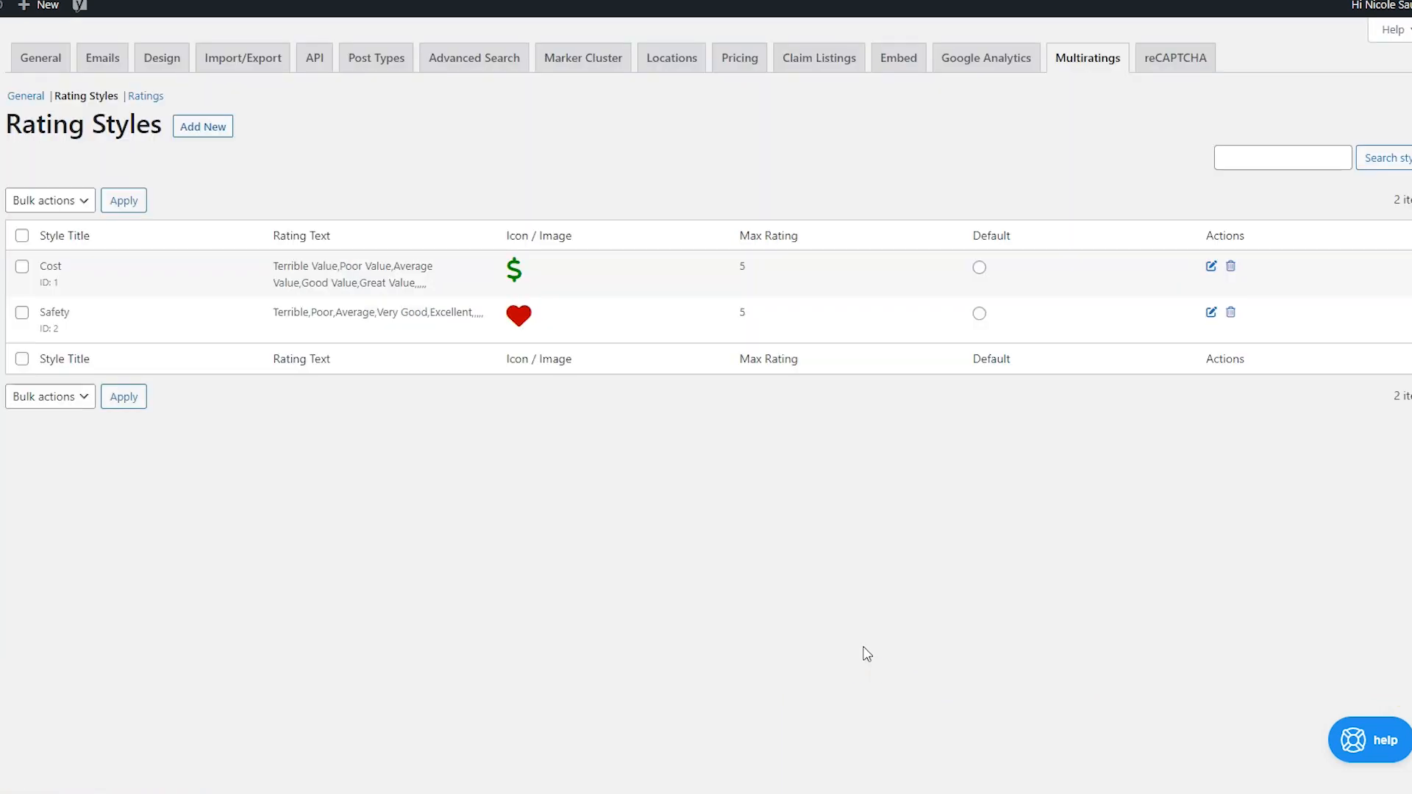
# Start a new rating using the Cost multirating style, with the title Cost and the showing method Show Stars.
pyautogui.click(145, 95)
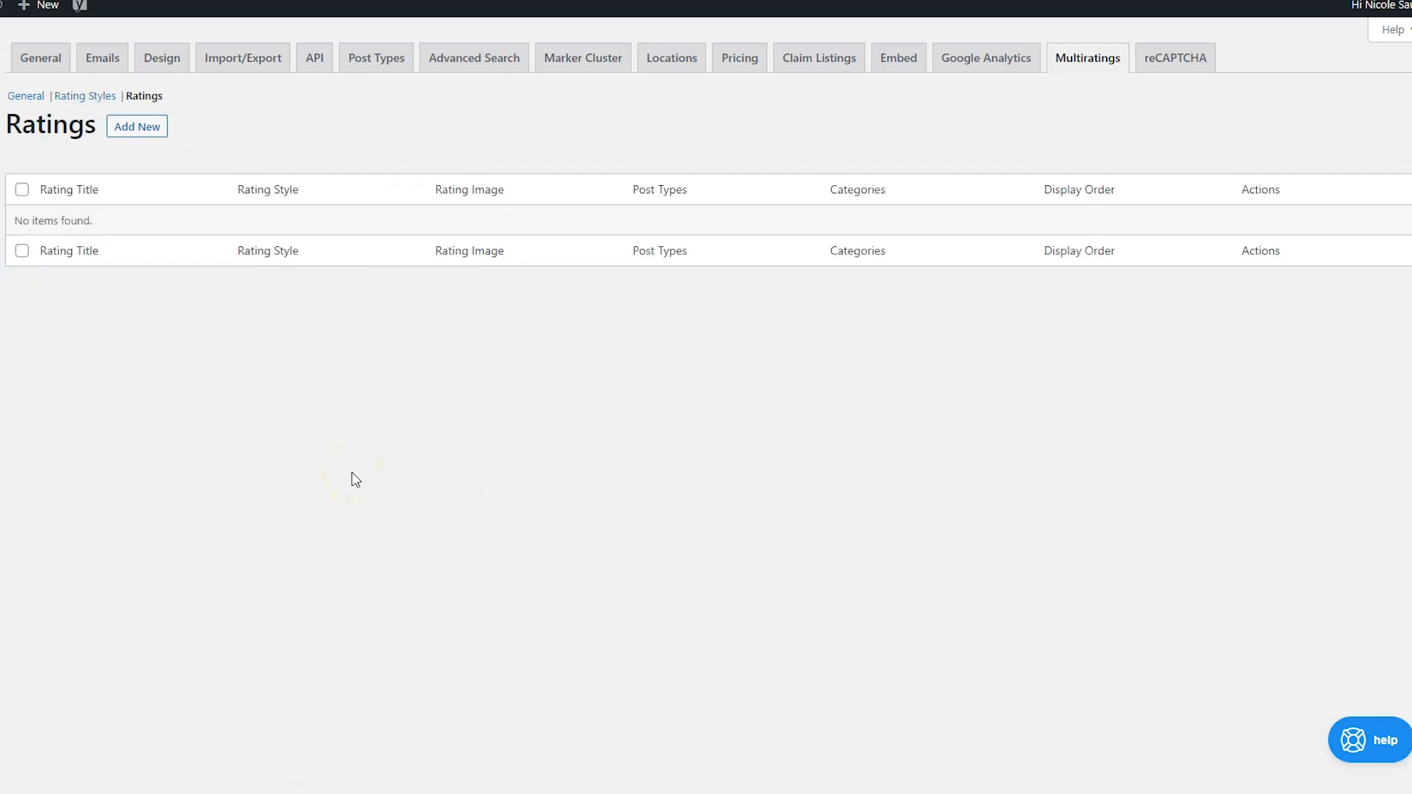
pyautogui.click(135, 129)
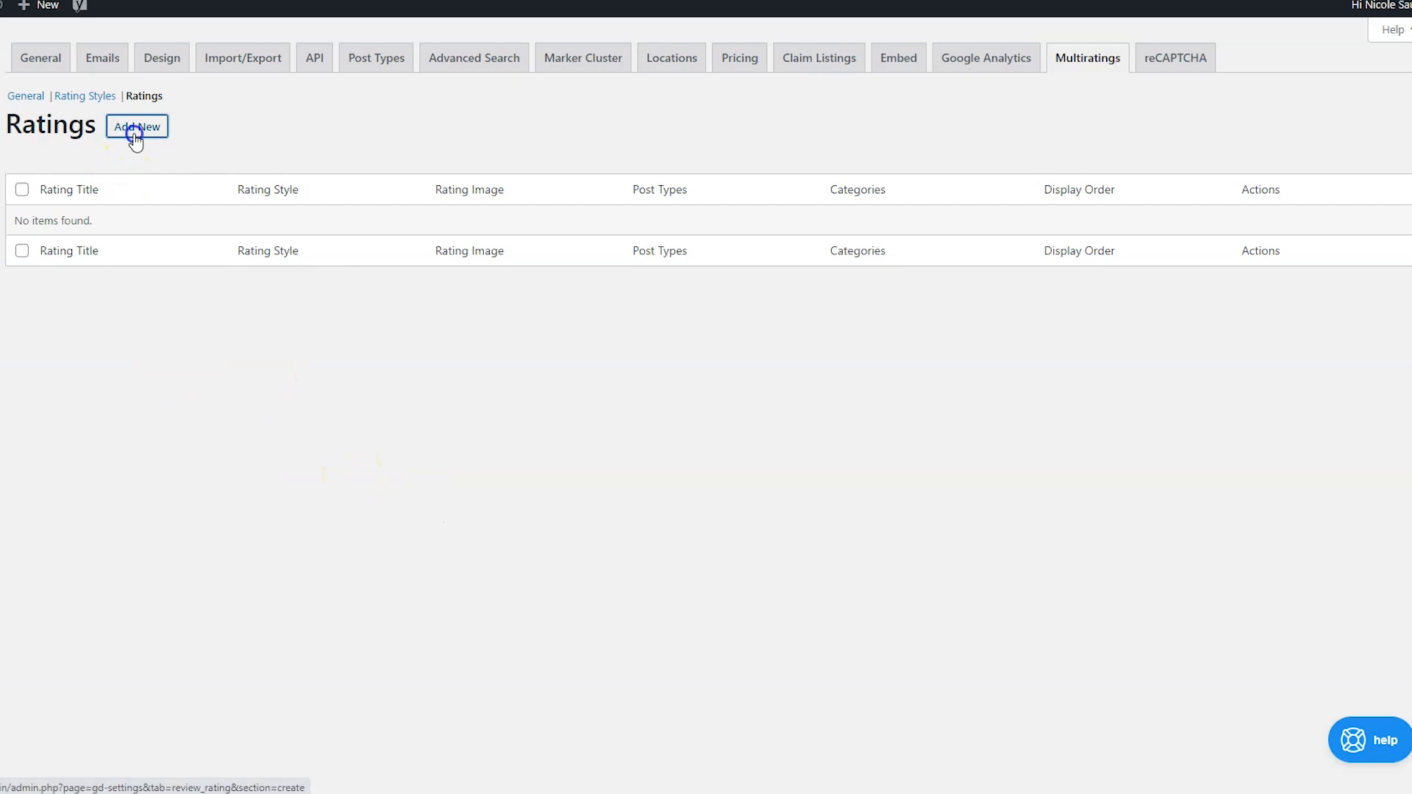
pyautogui.click(433, 196)
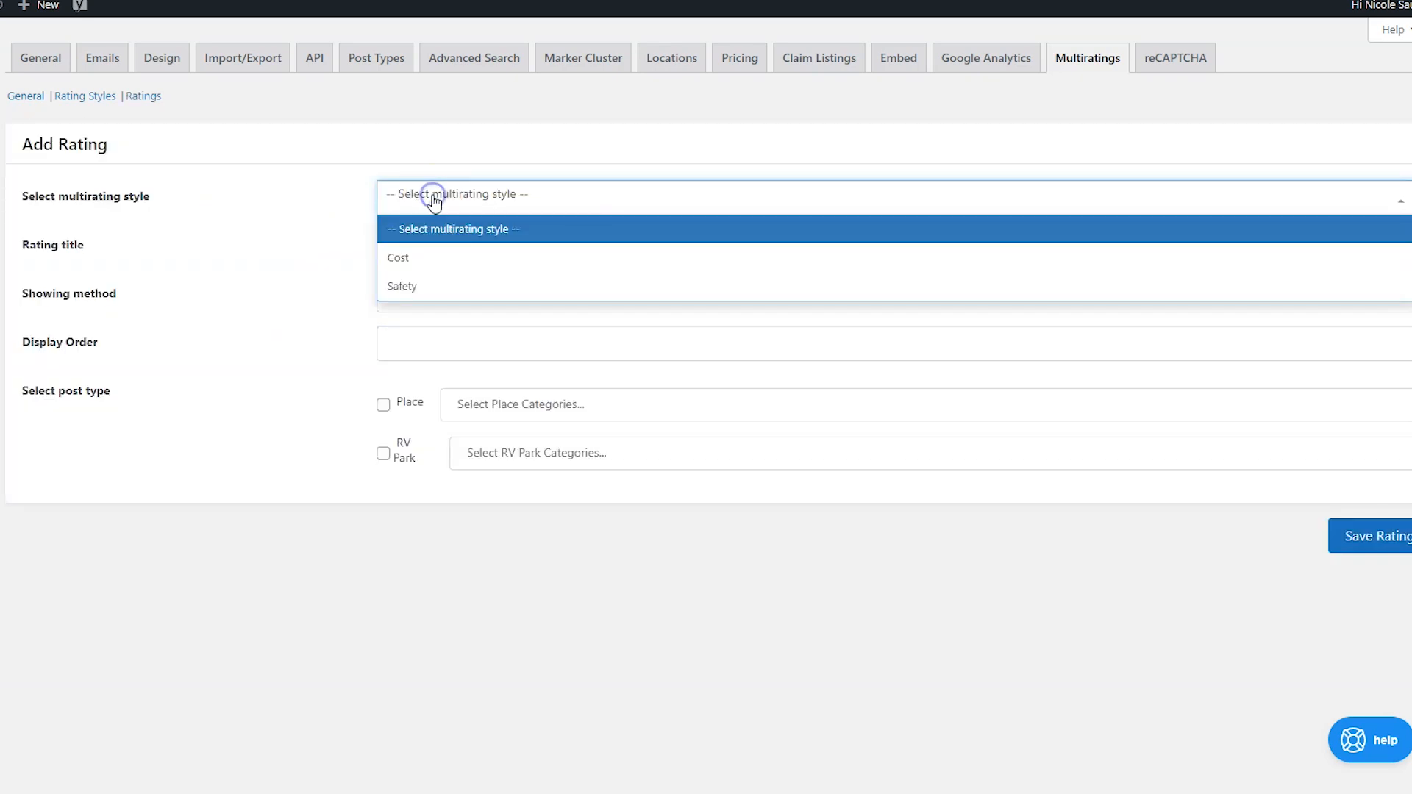
pyautogui.click(421, 266)
pyautogui.click(454, 251)
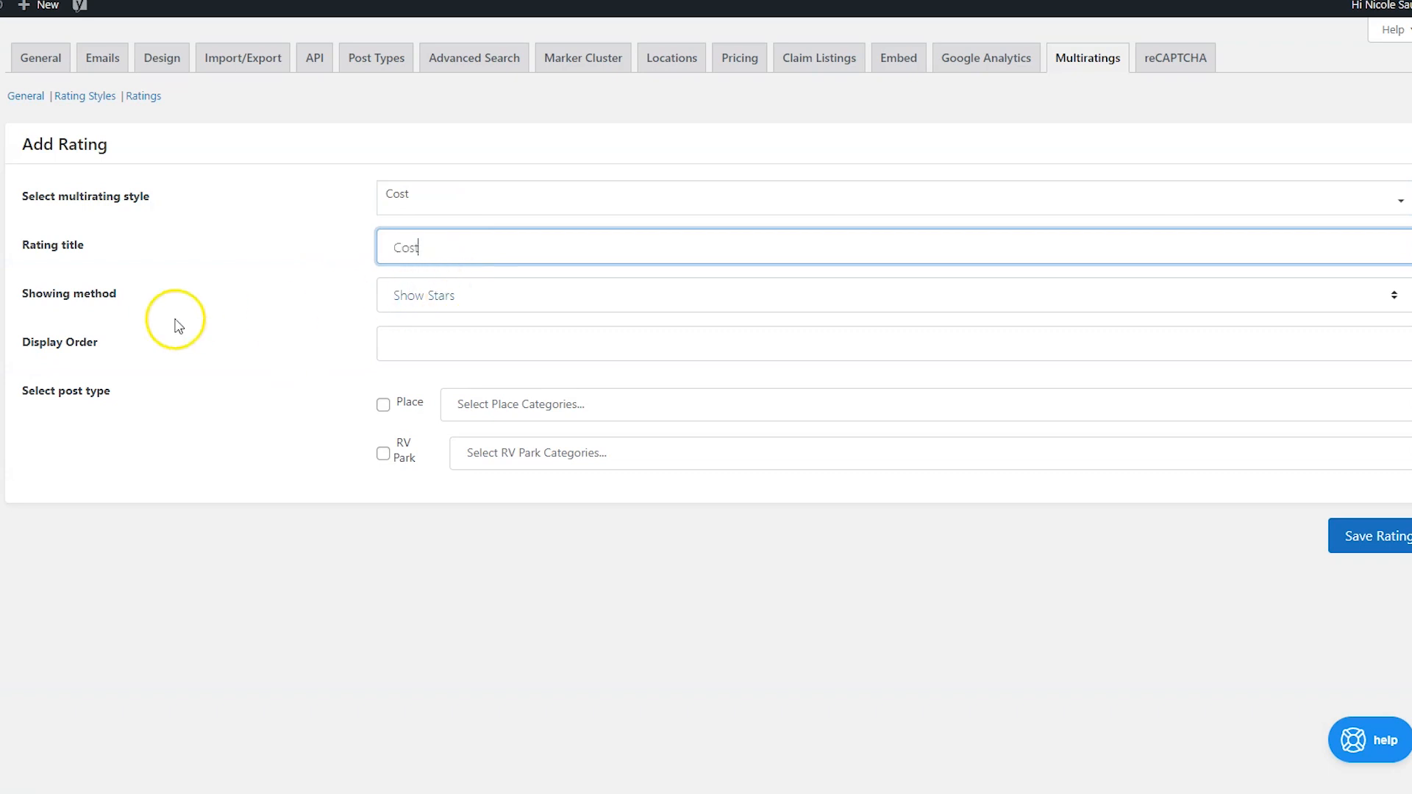
pyautogui.click(412, 296)
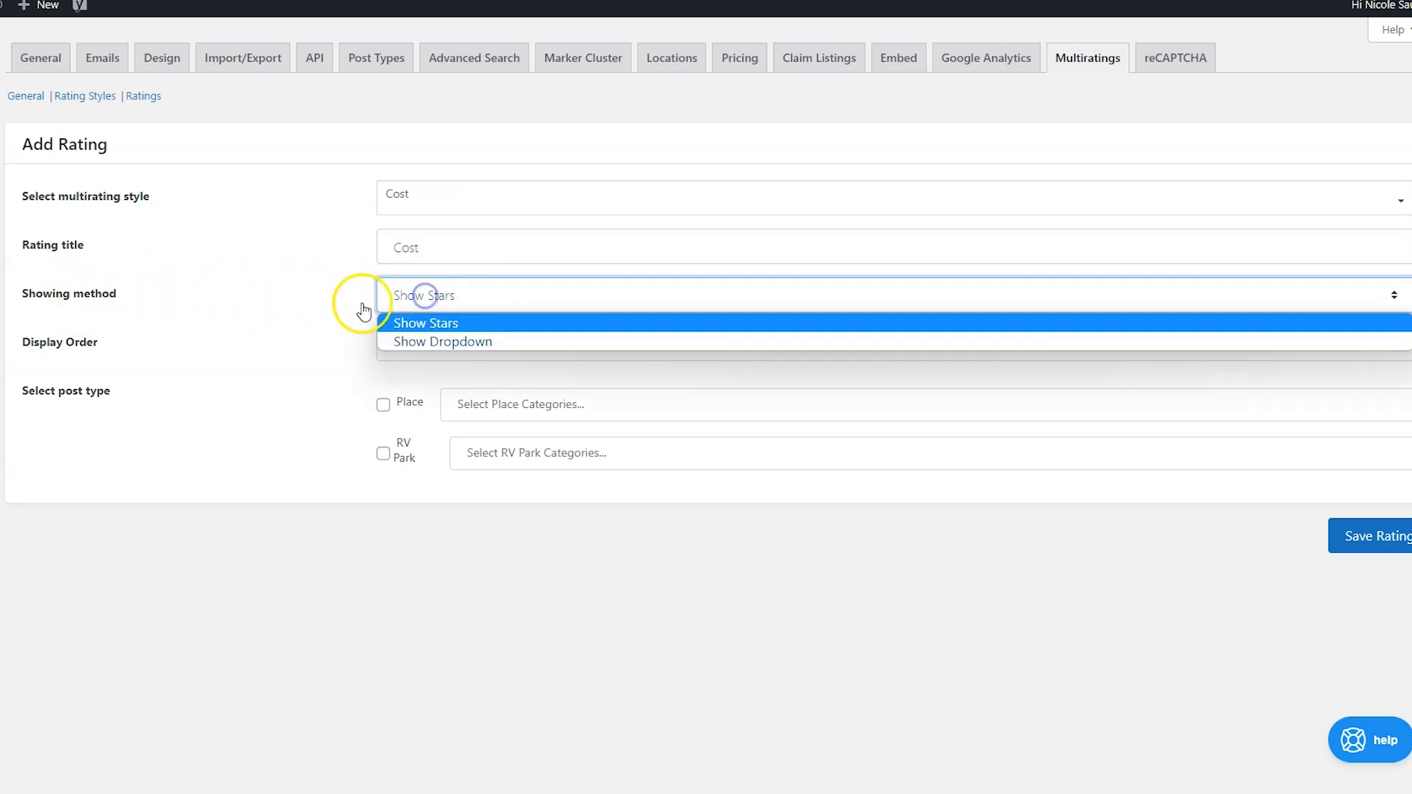
pyautogui.click(424, 328)
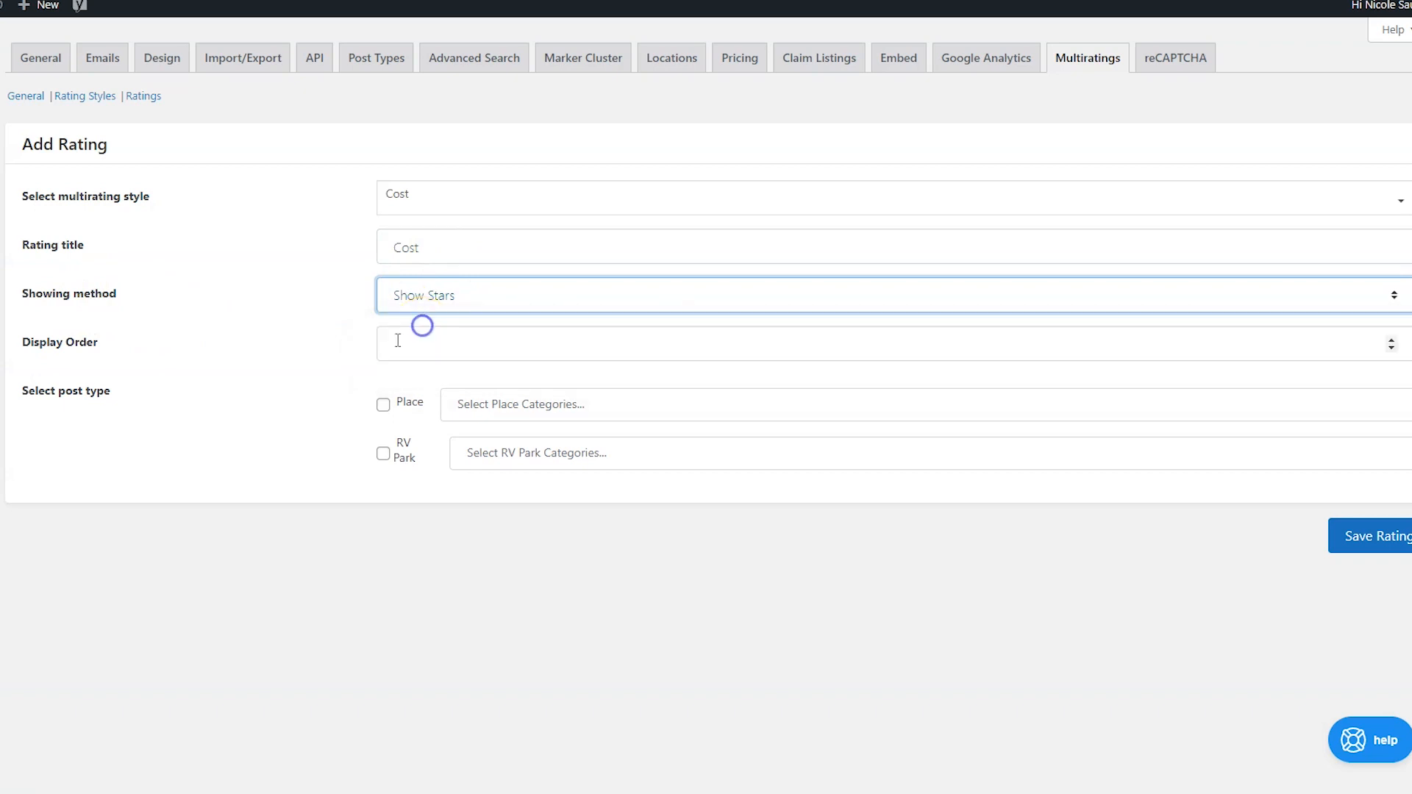
# Give the Cost rating display order 1, assign it to the RV Park post type and RV Park category, and save it.
pyautogui.click(414, 344)
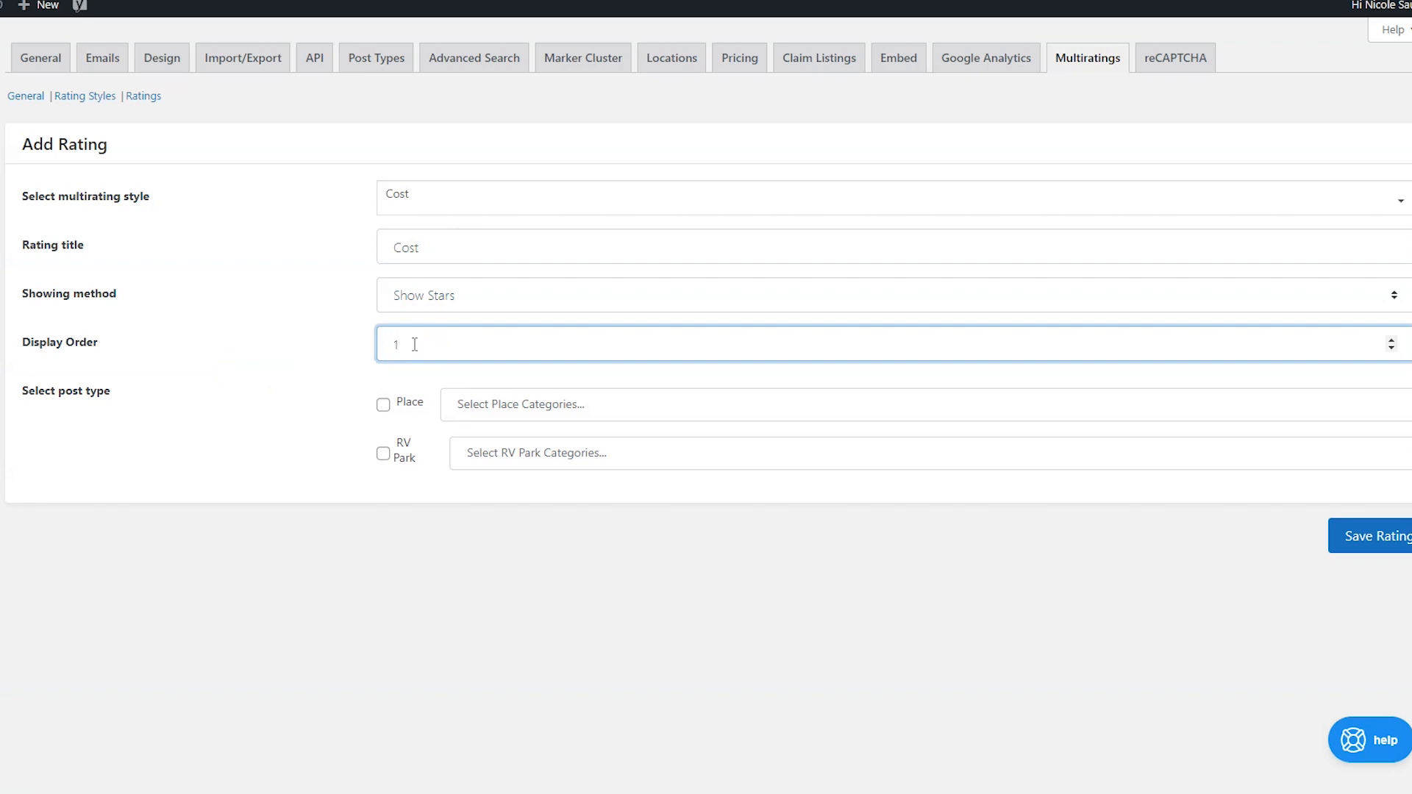
pyautogui.click(485, 414)
pyautogui.click(382, 455)
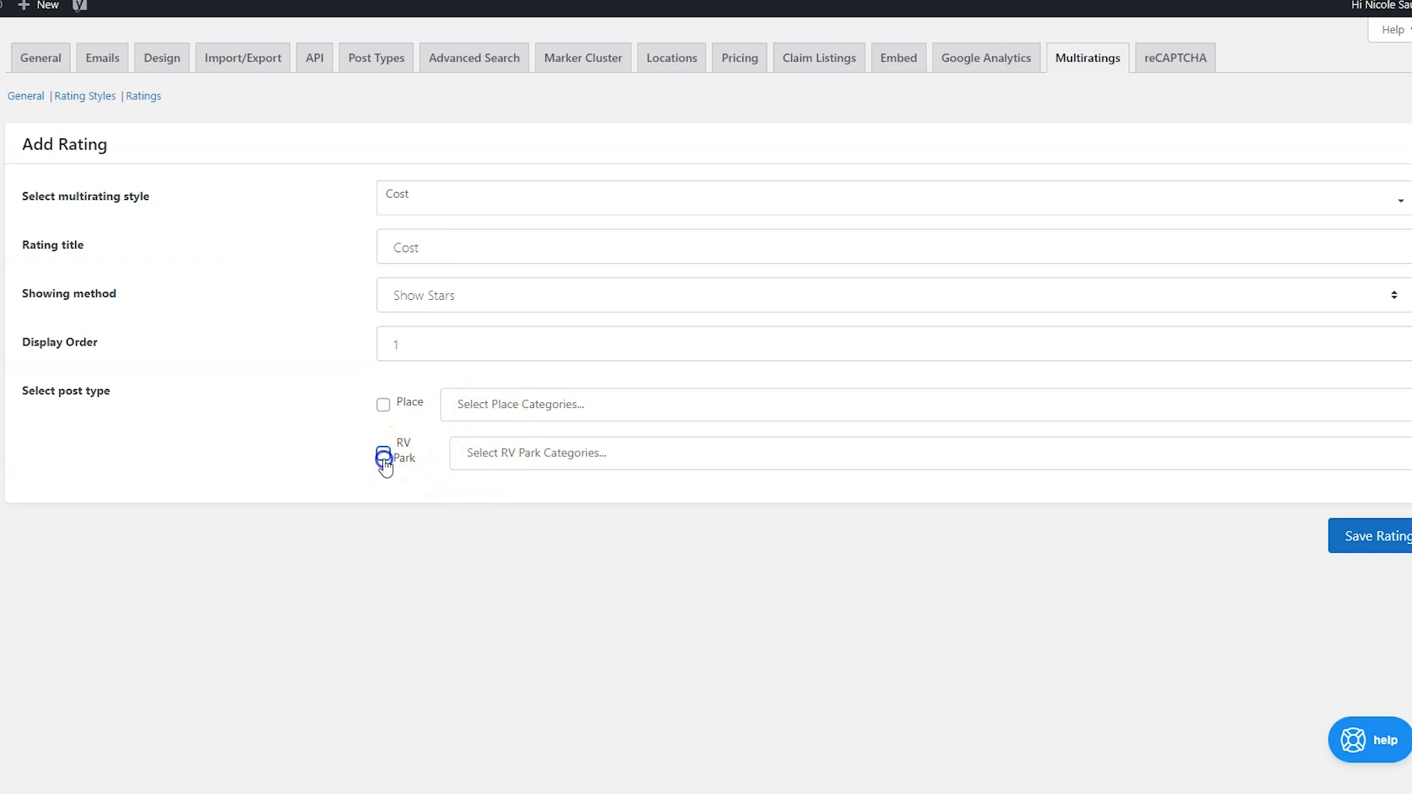
pyautogui.click(528, 454)
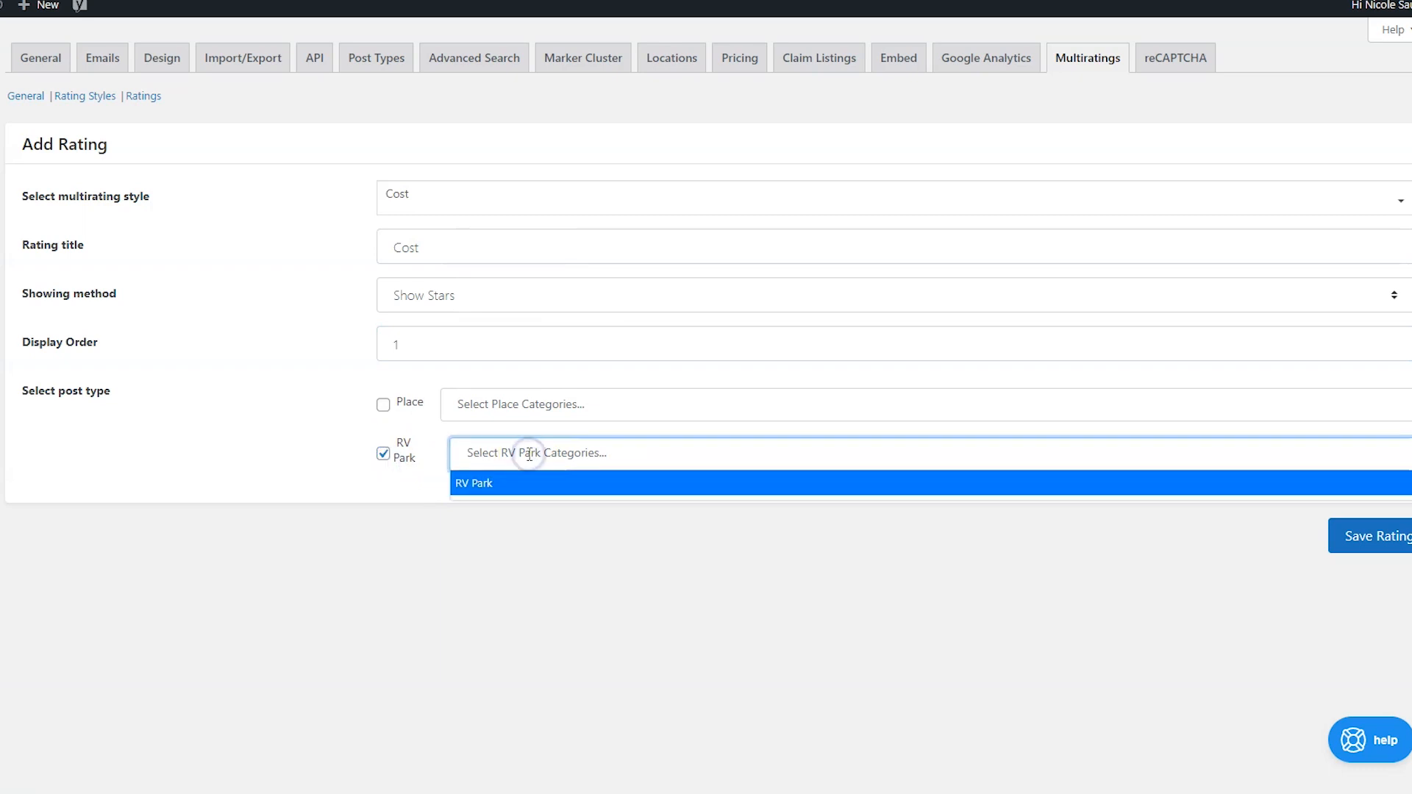
pyautogui.click(479, 483)
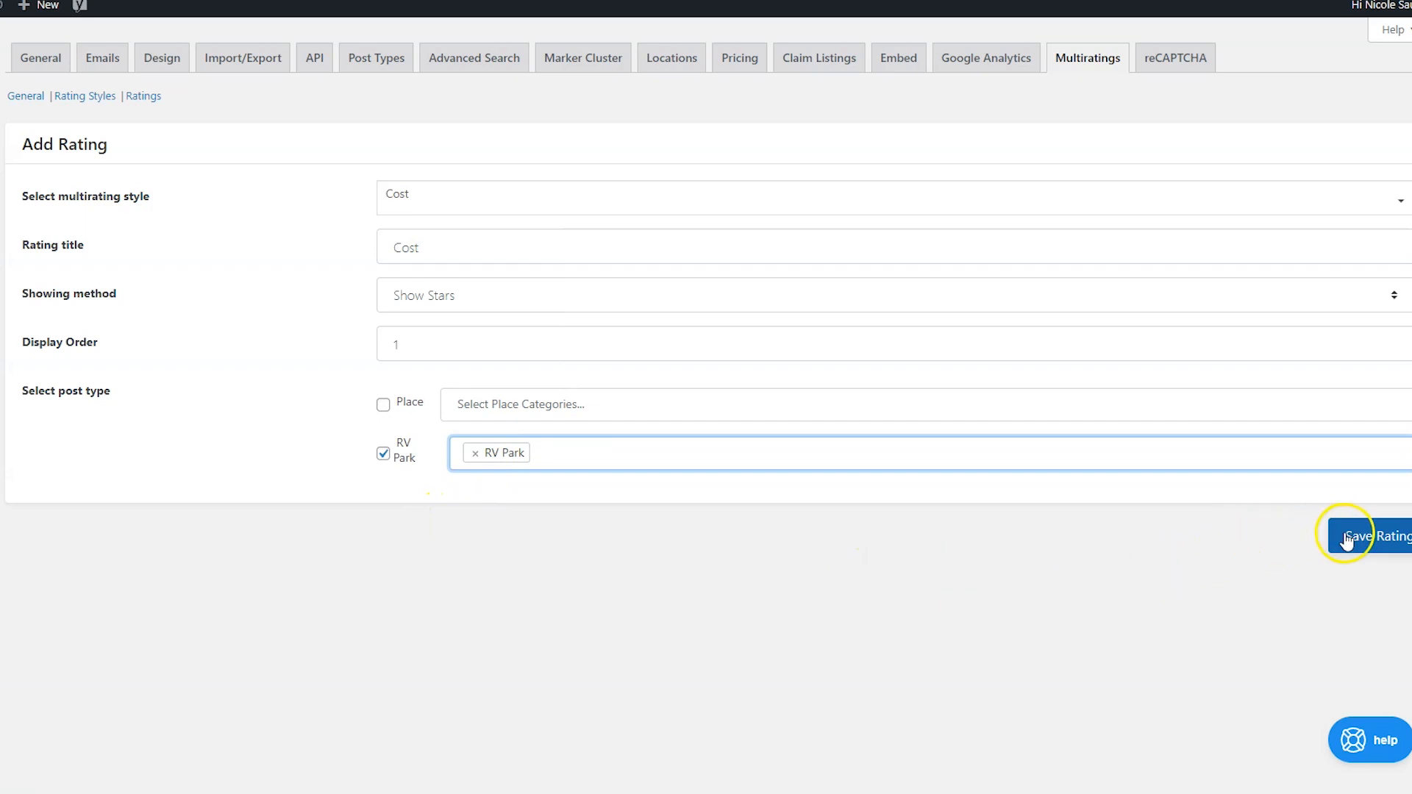
pyautogui.click(1367, 539)
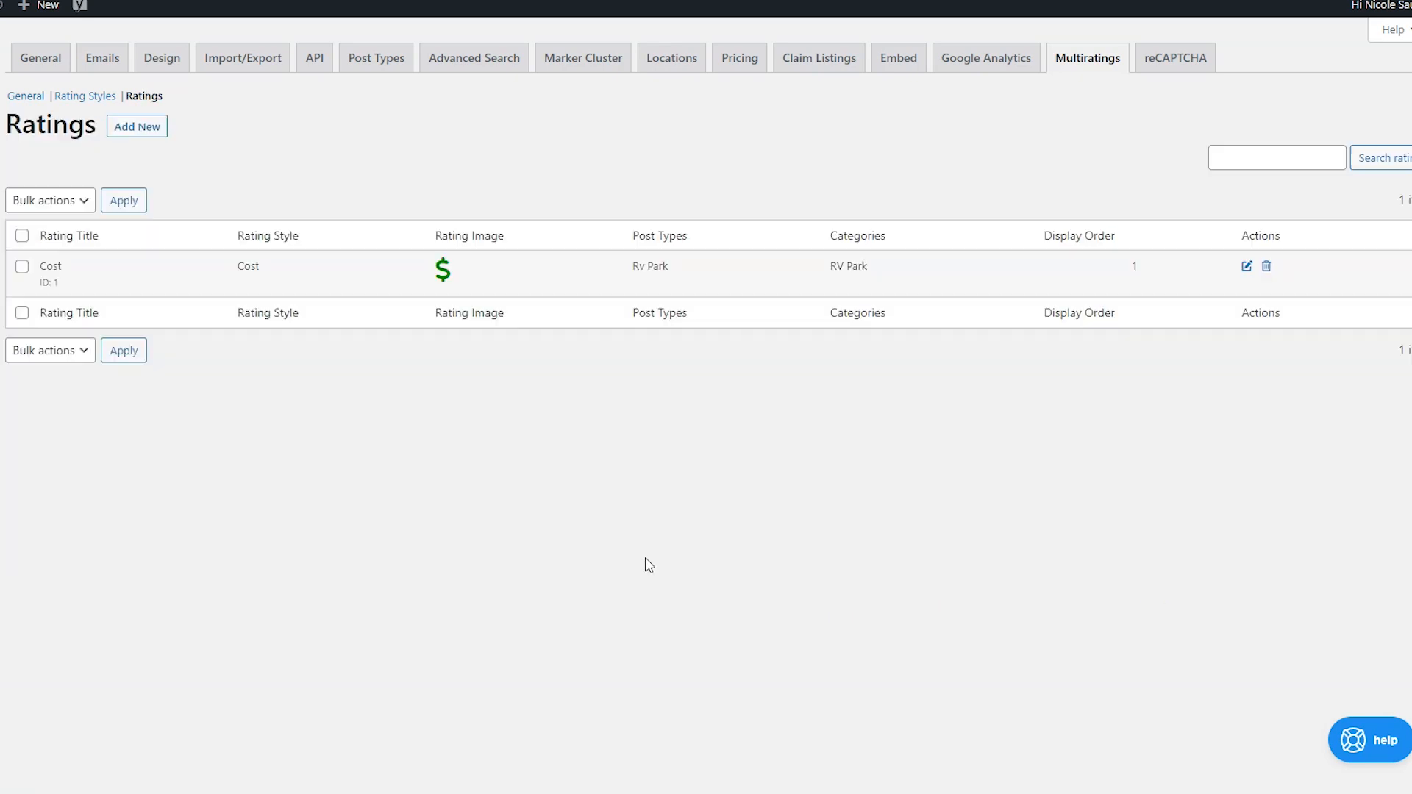
# Start another rating using the Safety multirating style, with the title Safety and the showing method Show Stars.
pyautogui.click(156, 140)
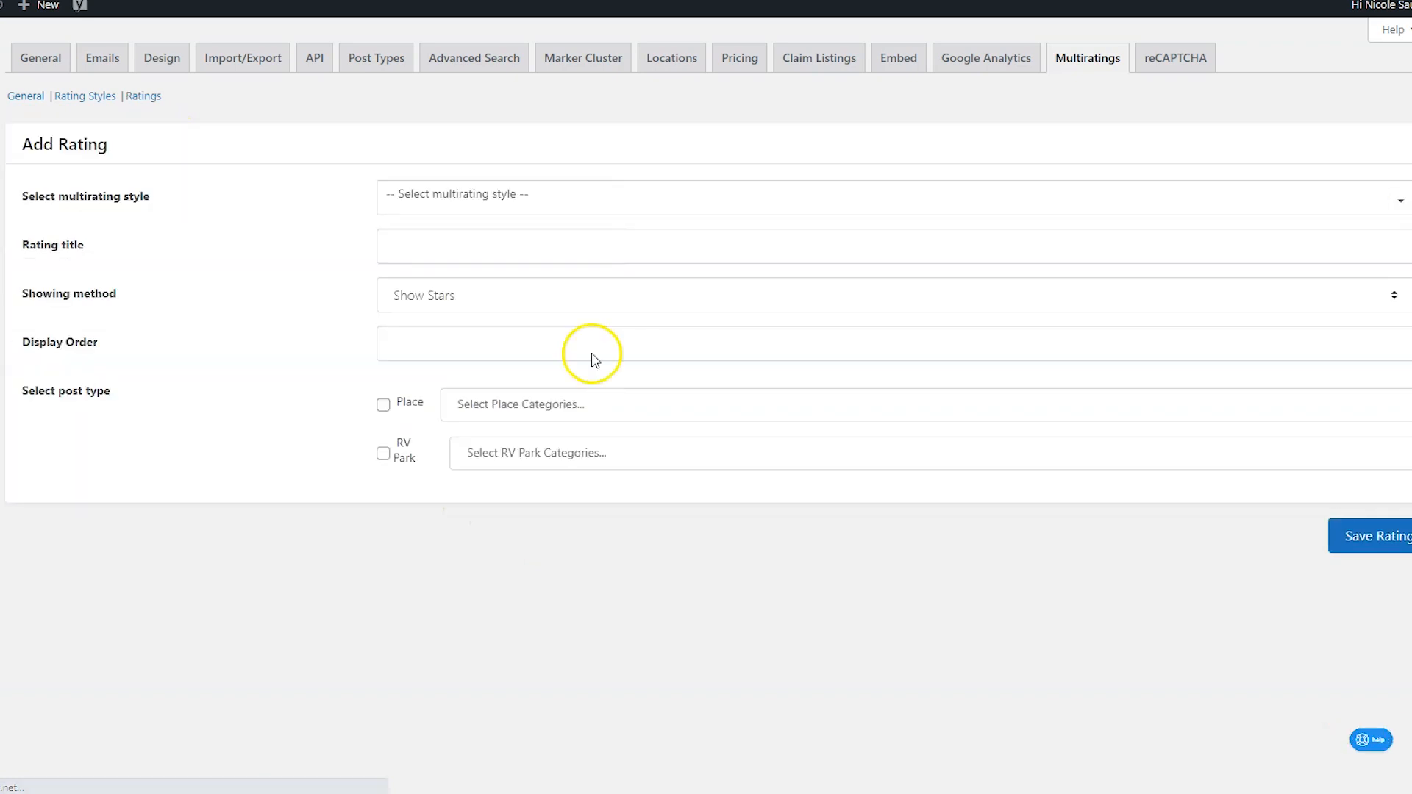
pyautogui.click(557, 197)
pyautogui.click(522, 288)
pyautogui.click(518, 255)
pyautogui.write('Safety')
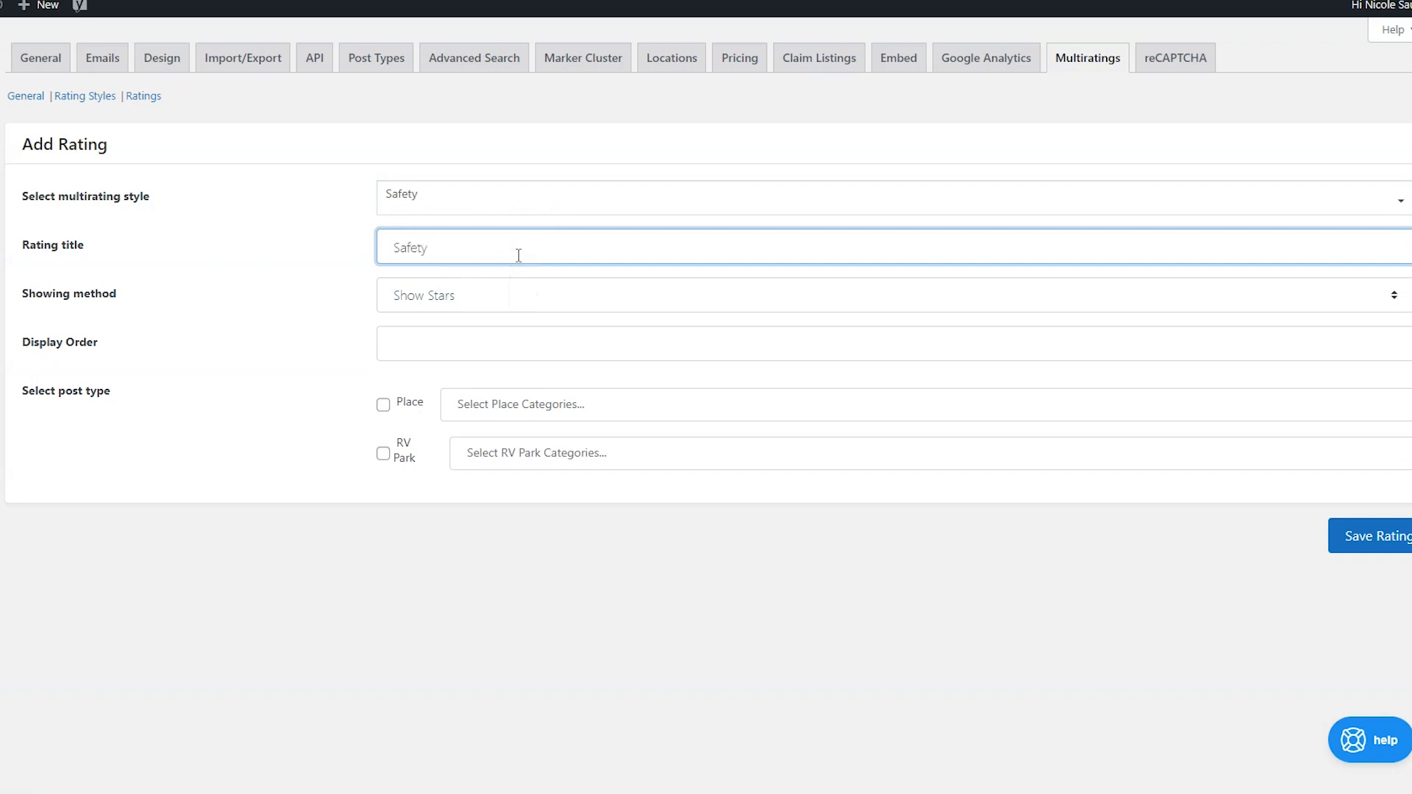
pyautogui.click(451, 301)
pyautogui.click(330, 318)
# Give the Safety rating display order 2, assign it to the RV Park post type and RV Park category, and save it.
pyautogui.click(471, 349)
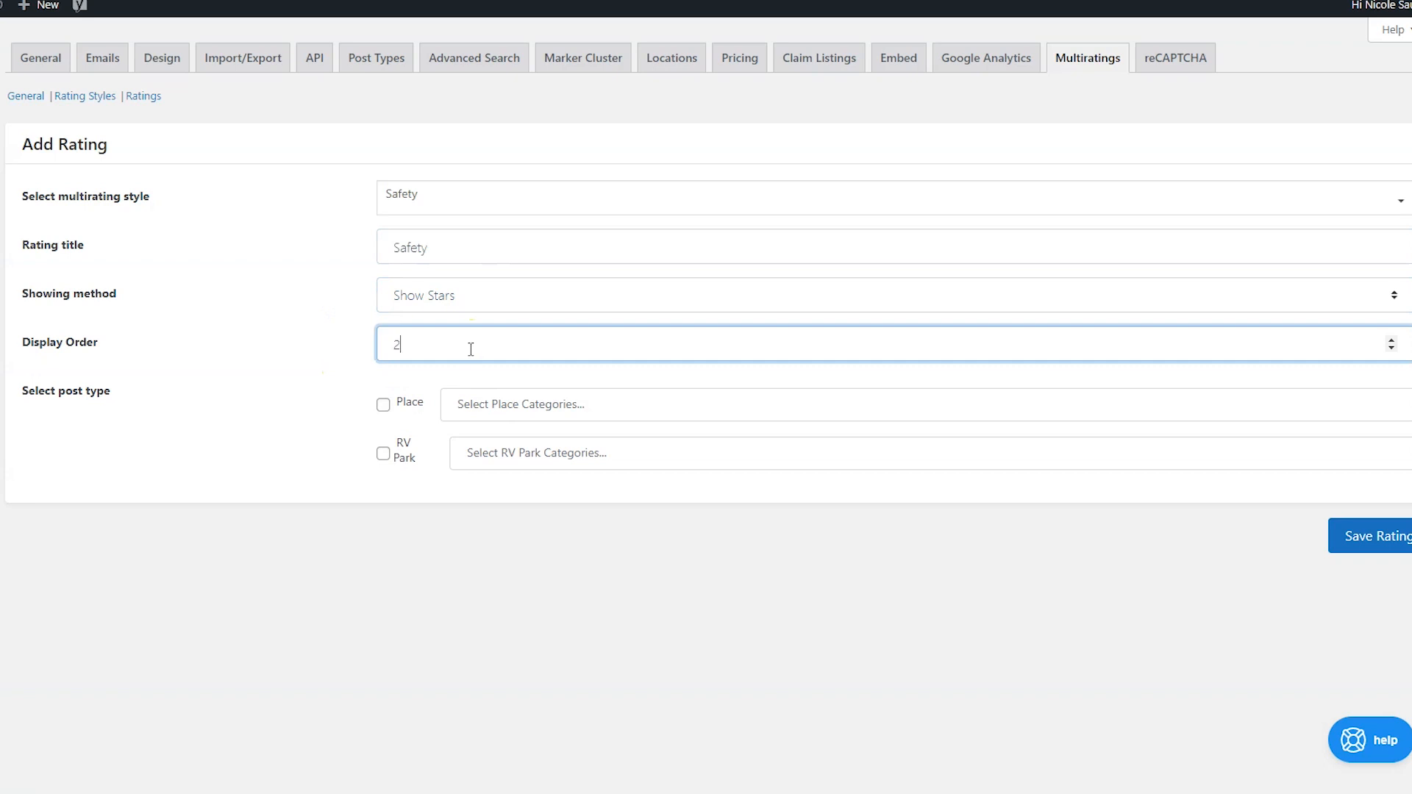
pyautogui.click(382, 454)
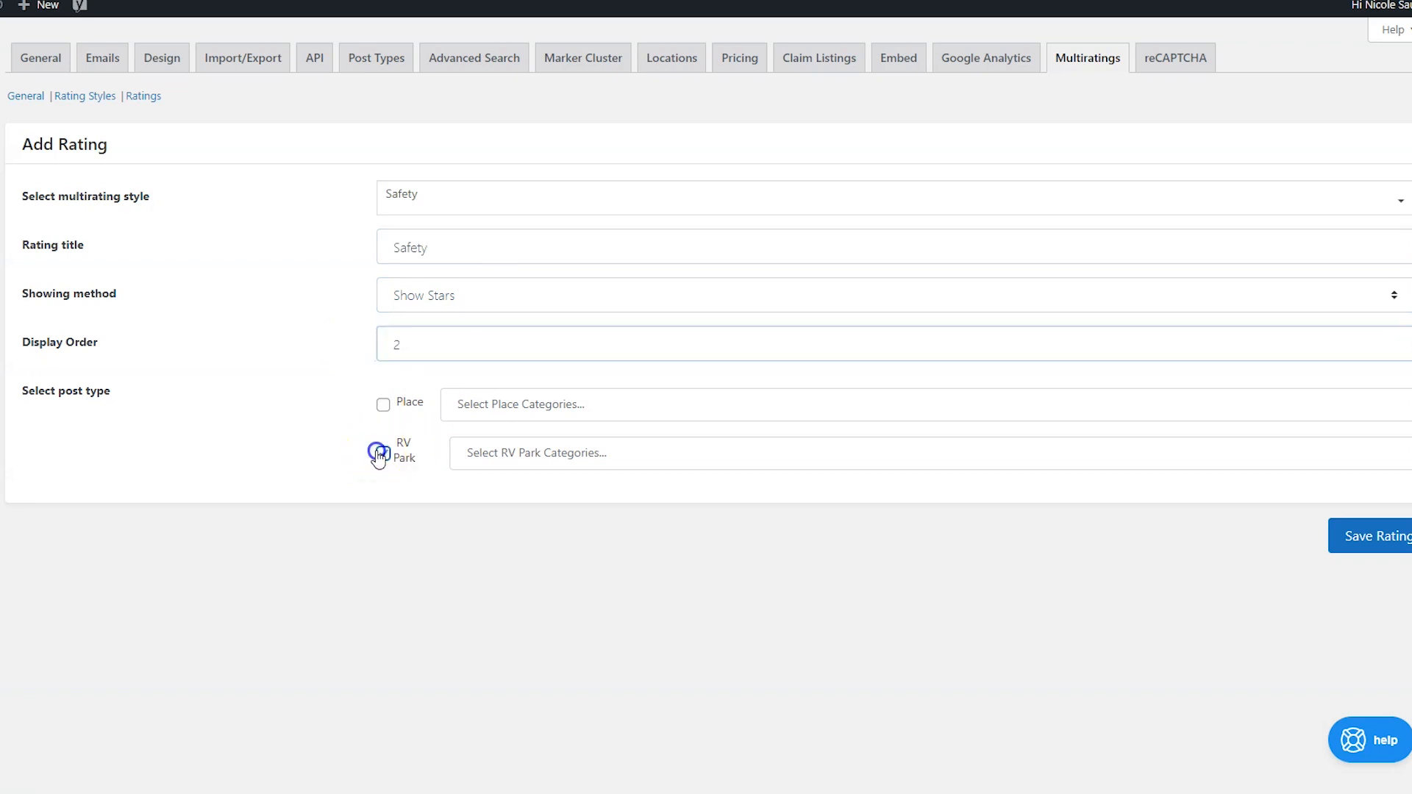
pyautogui.click(495, 453)
pyautogui.click(488, 487)
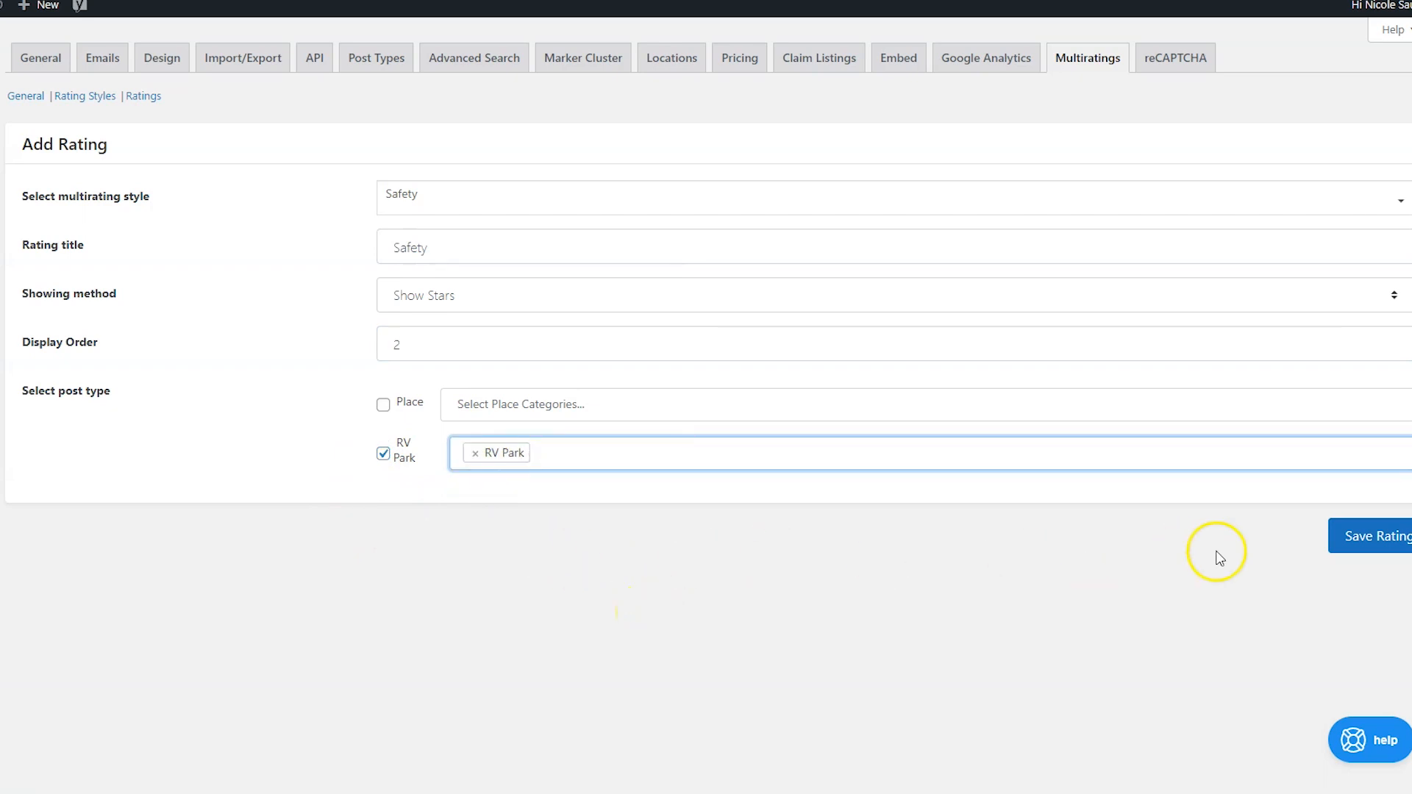
pyautogui.click(1353, 539)
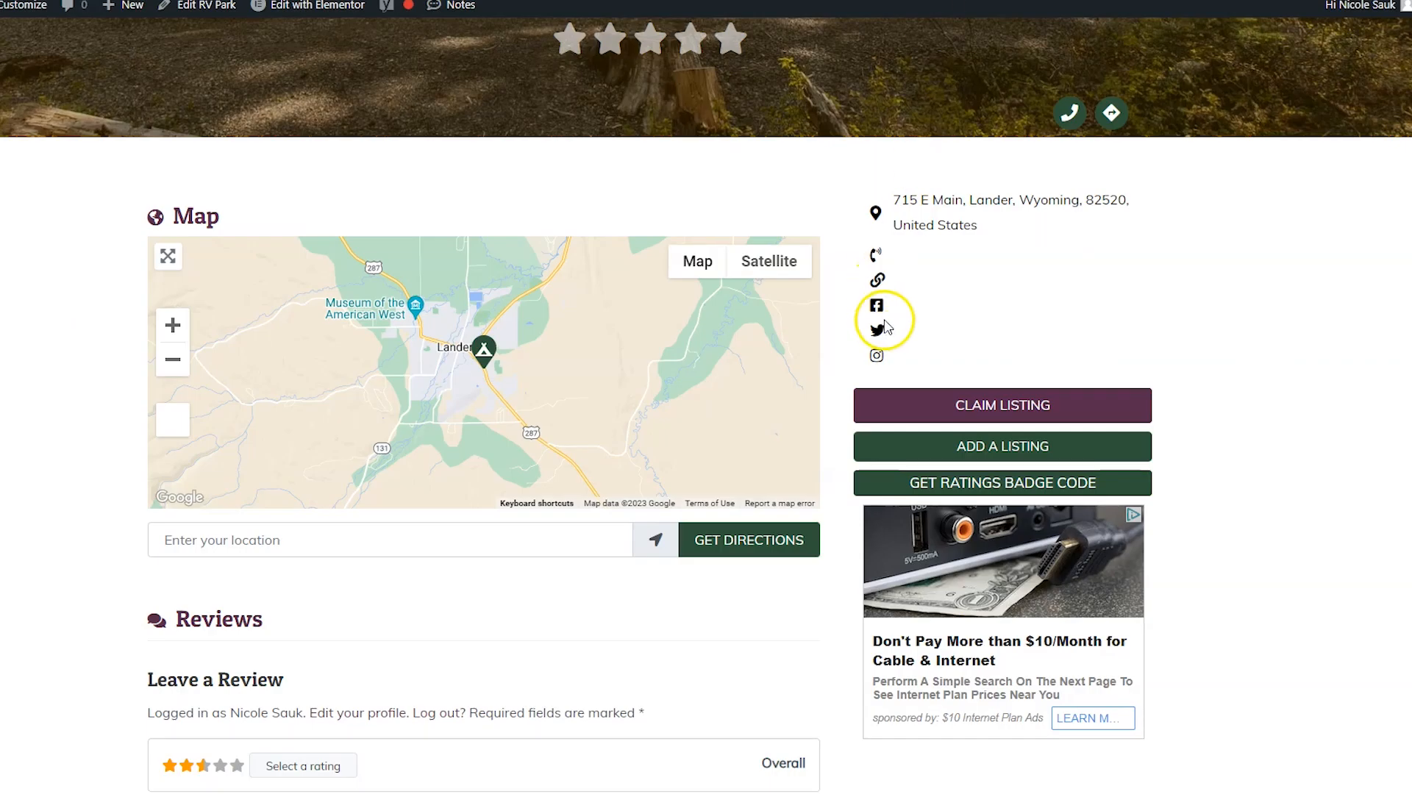
# Examine the Leave a Review form on the RV park listing page, including its rating rows, file upload and comment field.
pyautogui.scroll(5, 1182, 356)
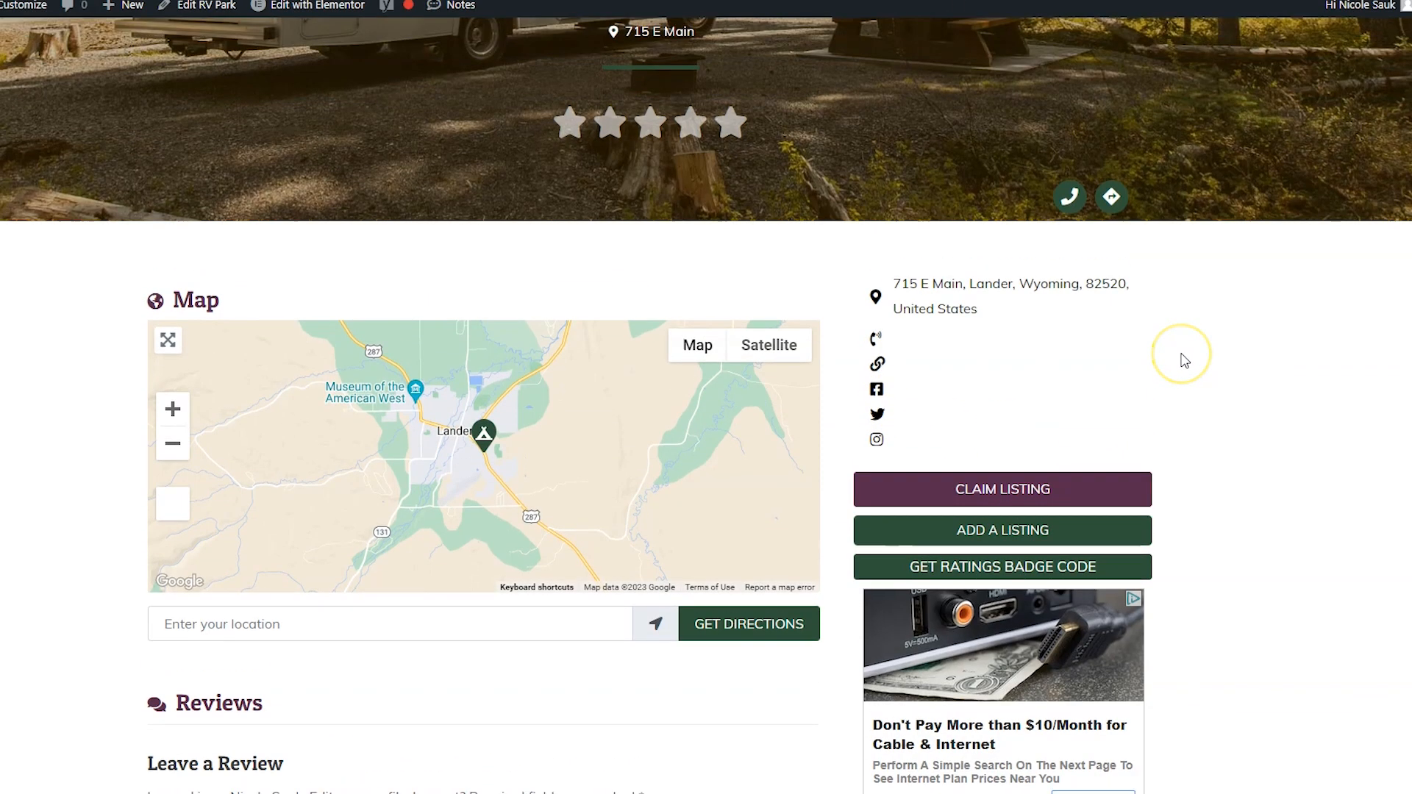
pyautogui.scroll(-6, 1182, 356)
pyautogui.scroll(-3, 1181, 360)
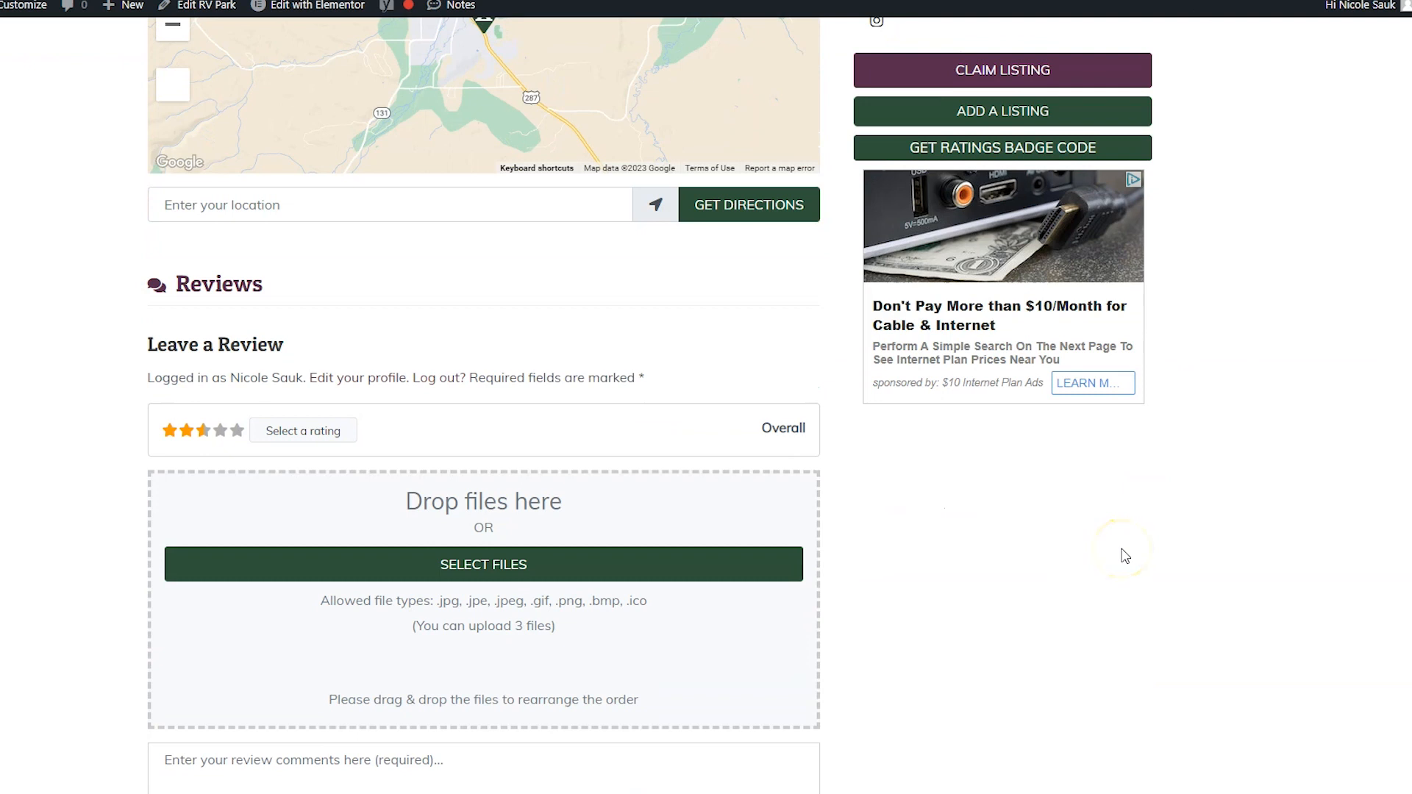
pyautogui.scroll(-1, 1125, 557)
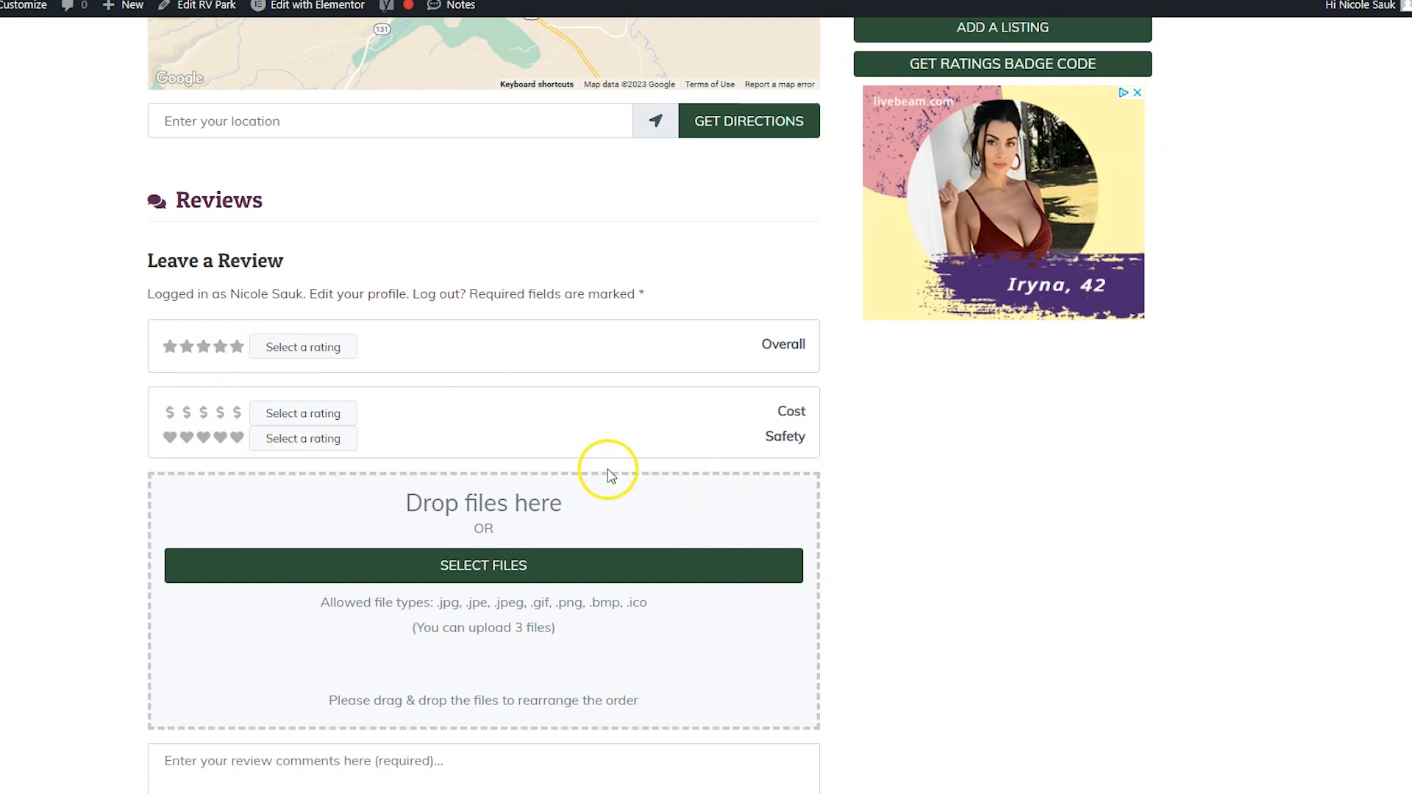
pyautogui.scroll(-3, 491, 441)
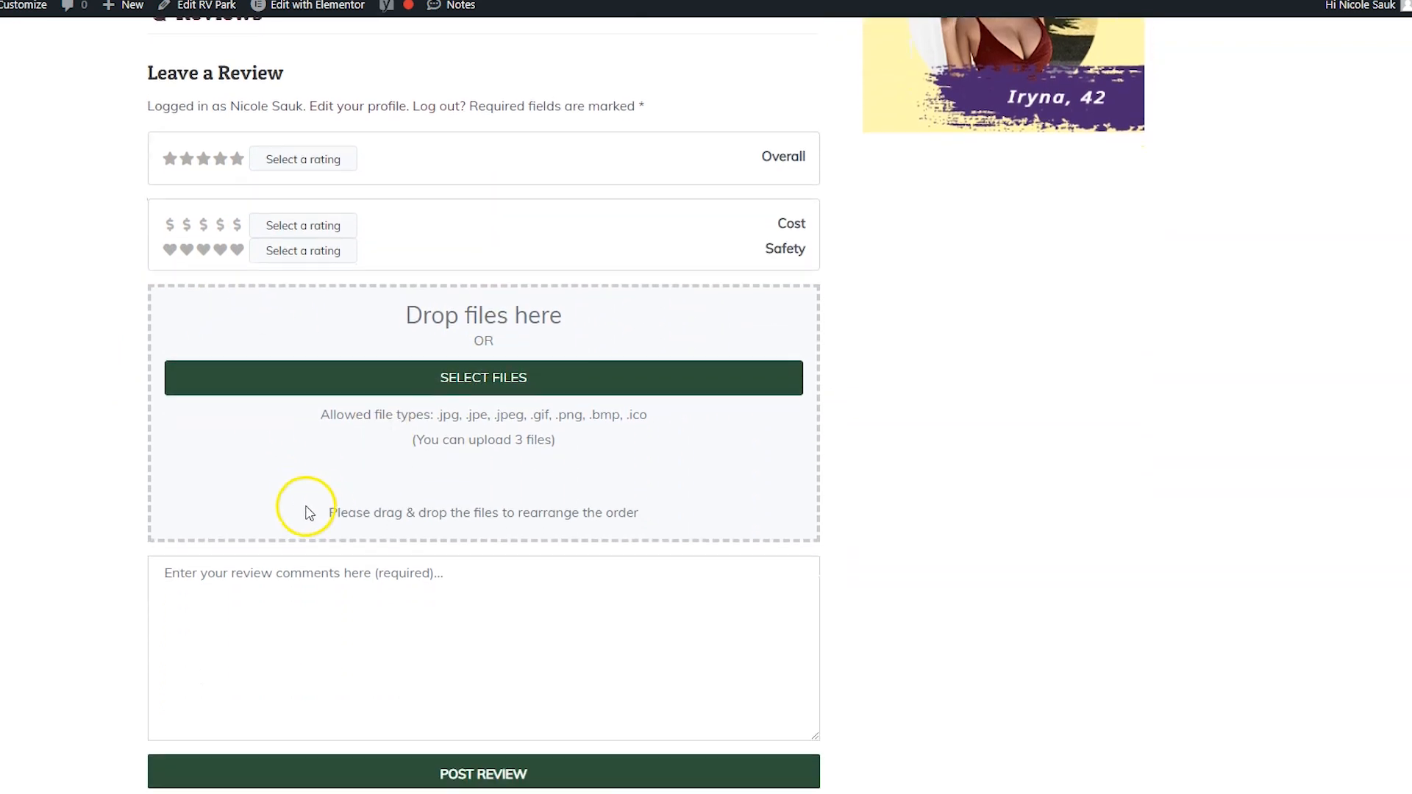